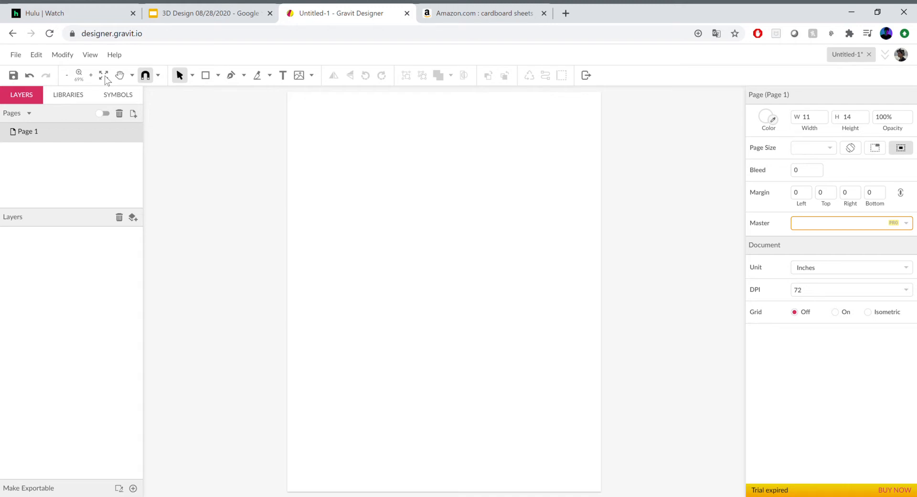
- Draw a rectangle about 1.75 × 1.67 in near the page's upper-left corner, plus a triangle about 3.16 × 2.74 in
click(202, 80)
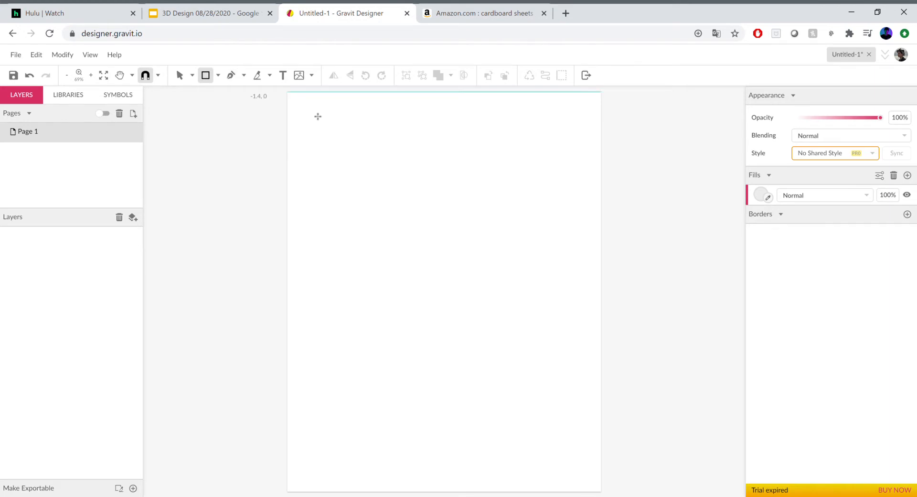
drag(319, 116, 367, 158)
click(218, 76)
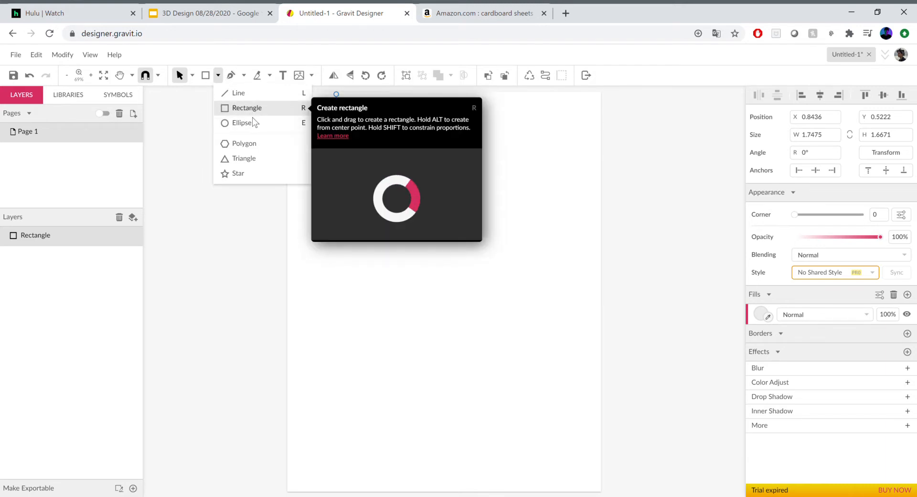
click(248, 158)
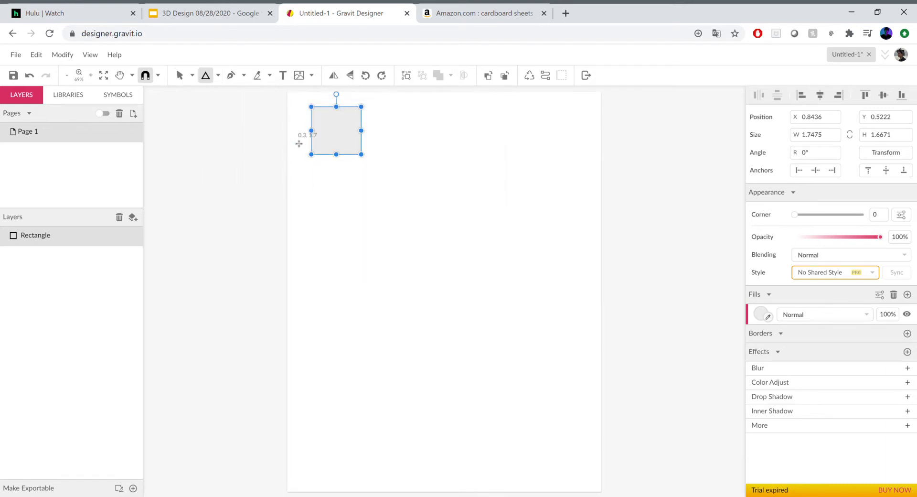
mouse_move(347, 158)
mouse_down()
mouse_move(363, 164)
mouse_move(342, 172)
mouse_up()
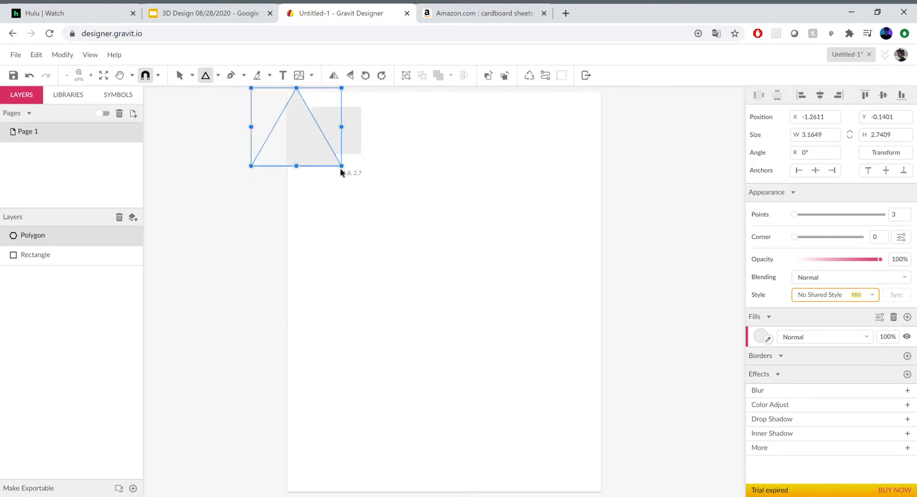
- Rotate the triangle 180° so it points down and place it centred over the rectangle's lower part
drag(293, 135, 365, 210)
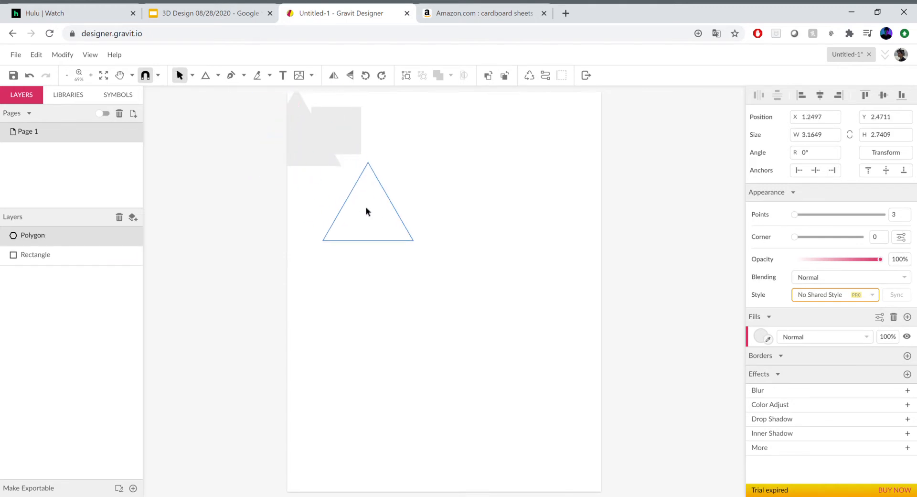
drag(371, 151, 363, 248)
drag(375, 196, 343, 155)
click(496, 159)
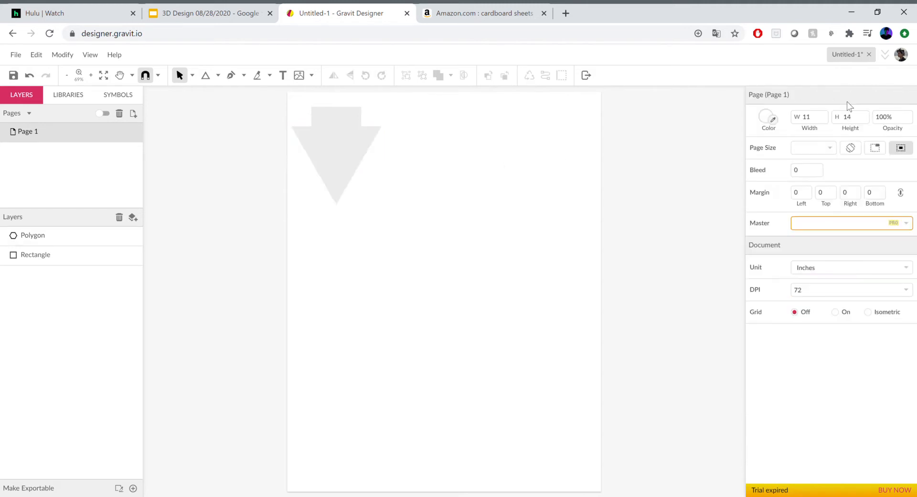
- Select the rectangle and triangle together and move them slightly down and right on the page
drag(392, 175, 282, 99)
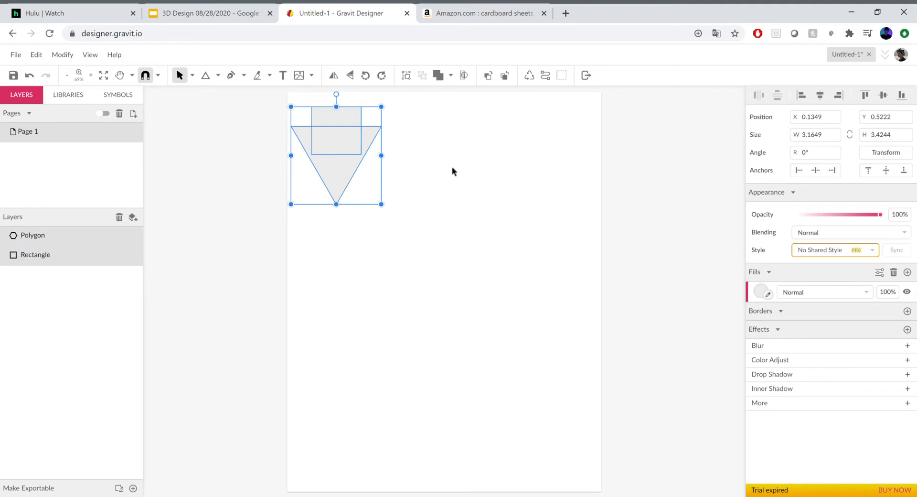
click(419, 180)
drag(400, 182, 280, 110)
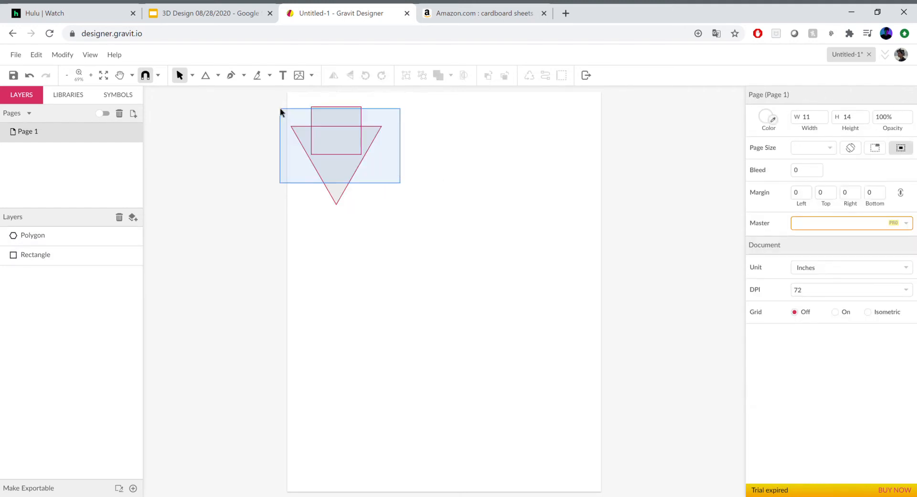
drag(345, 126, 362, 152)
click(423, 157)
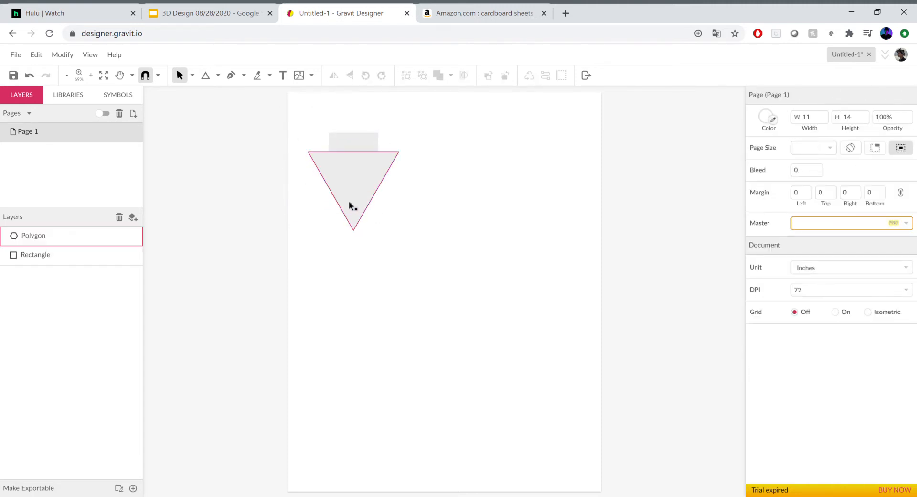
- Duplicate the triangle, rotate it to point upward, and scale it to about 1.75 in wide on the rectangle's top edge
click(349, 205)
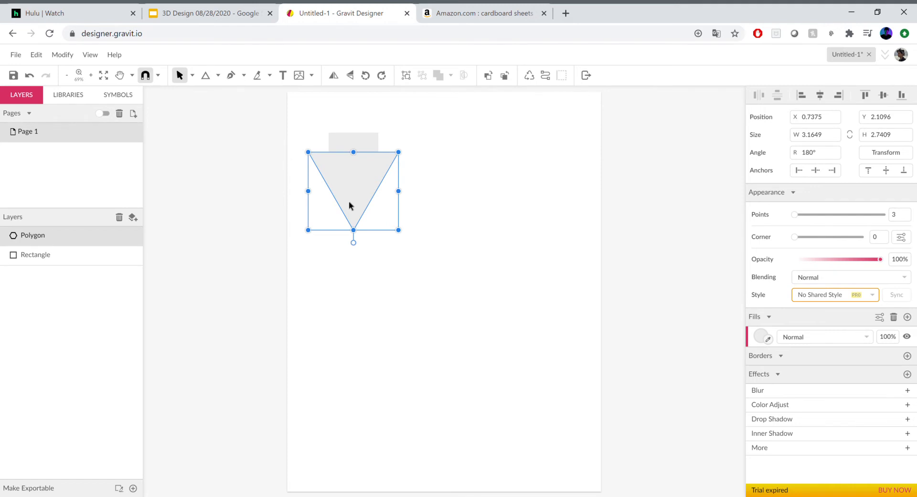
key(ctrl+d)
drag(374, 190, 444, 148)
drag(439, 219, 495, 184)
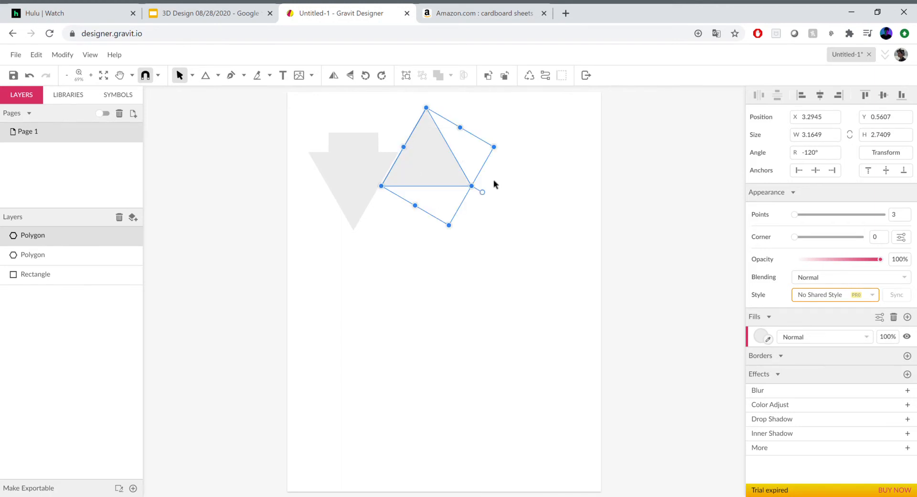
drag(493, 148, 333, 136)
click(417, 193)
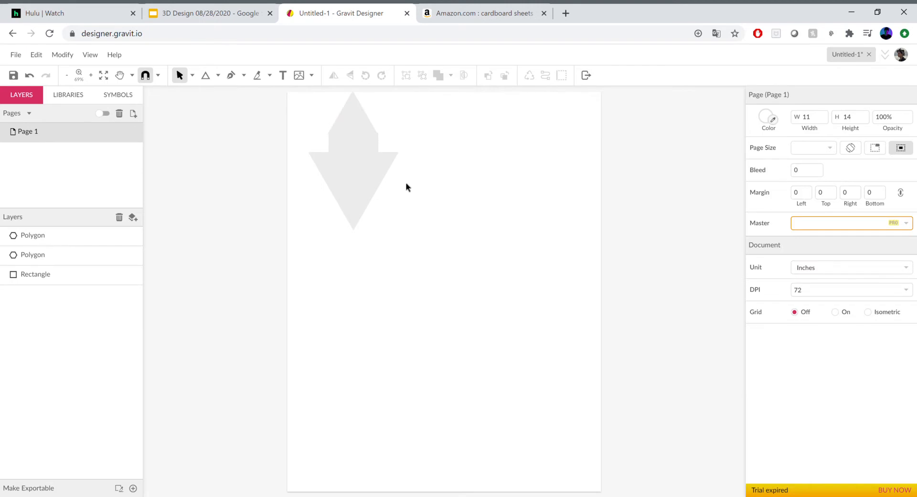
- Select all three shapes and align them by their horizontal centres
click(357, 150)
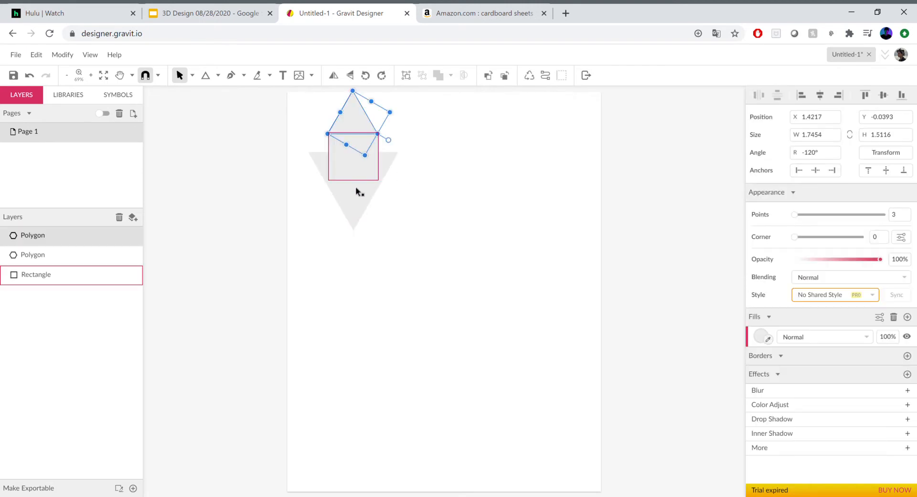
key(ctrl+a)
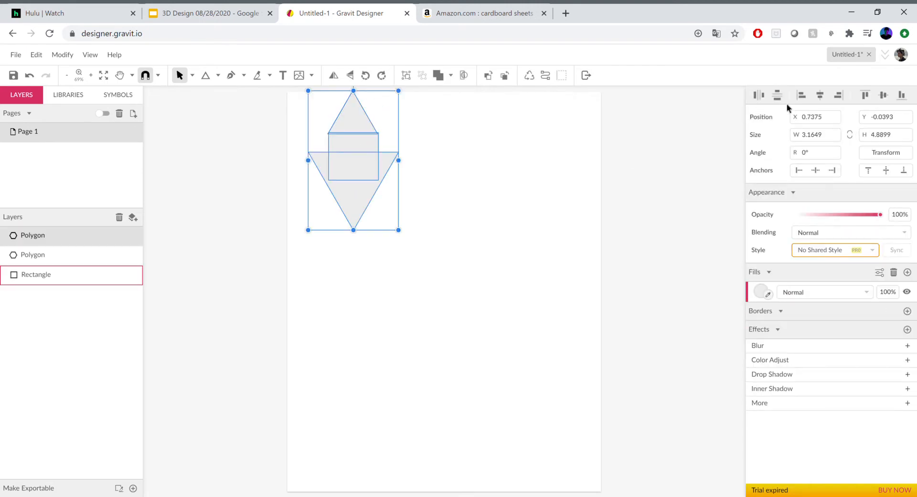
click(818, 99)
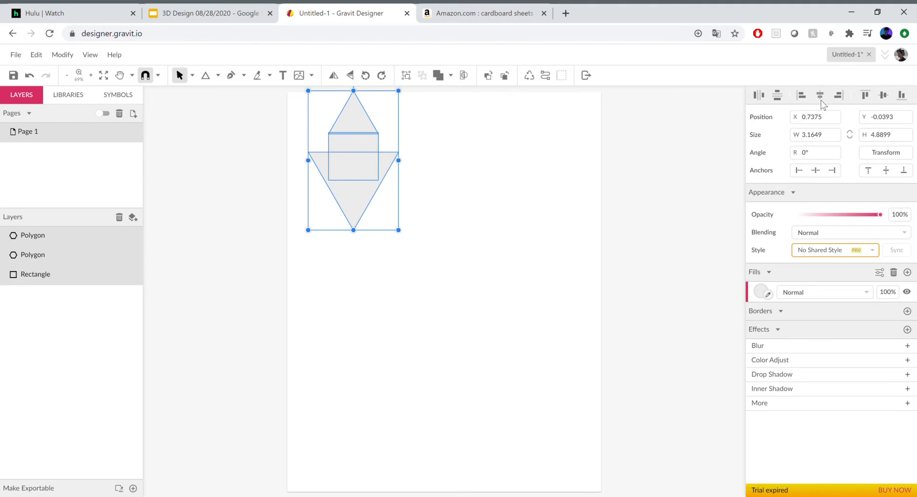
click(523, 175)
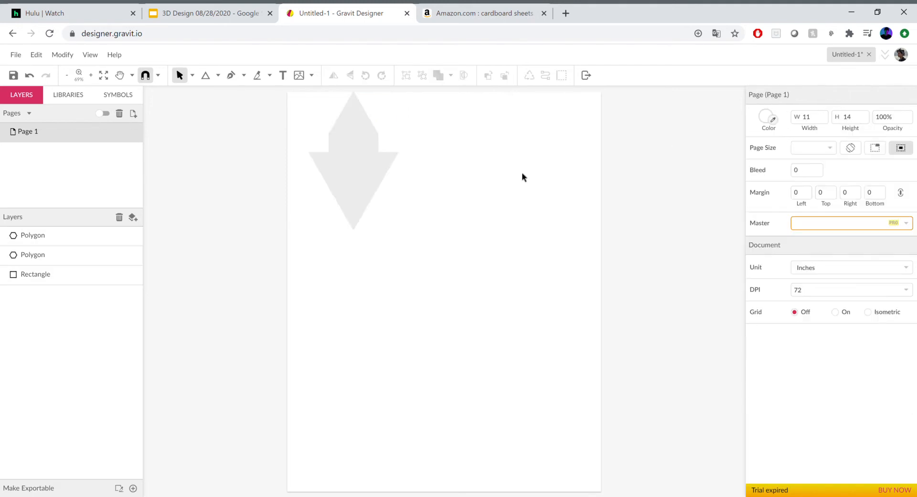
- Combine the rectangle and both triangles into one compound shape with Union
drag(413, 254, 318, 103)
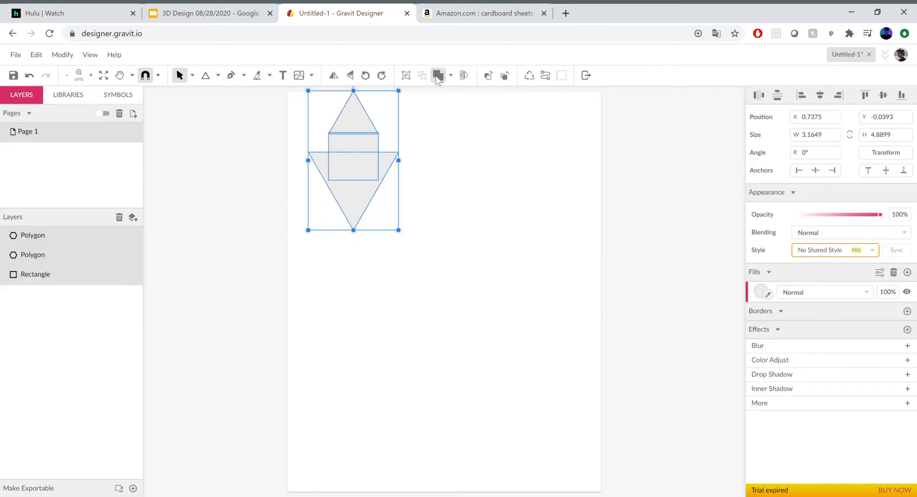
click(450, 75)
click(477, 94)
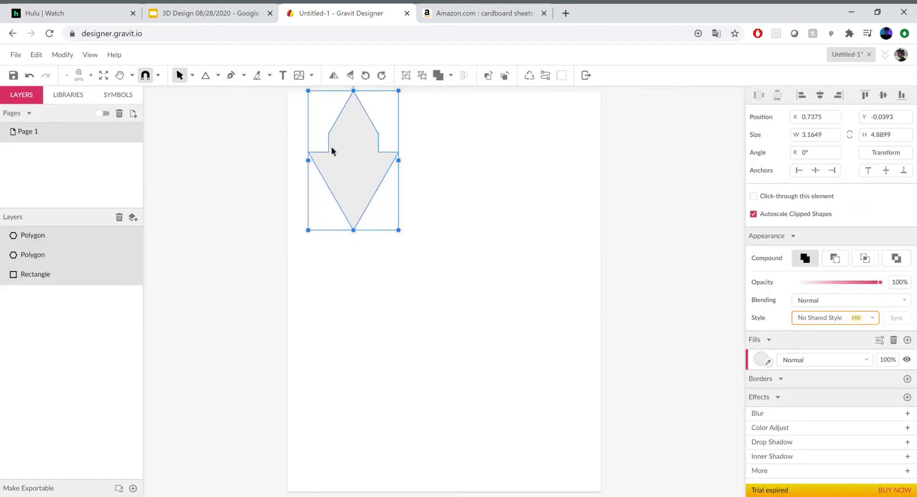
click(416, 149)
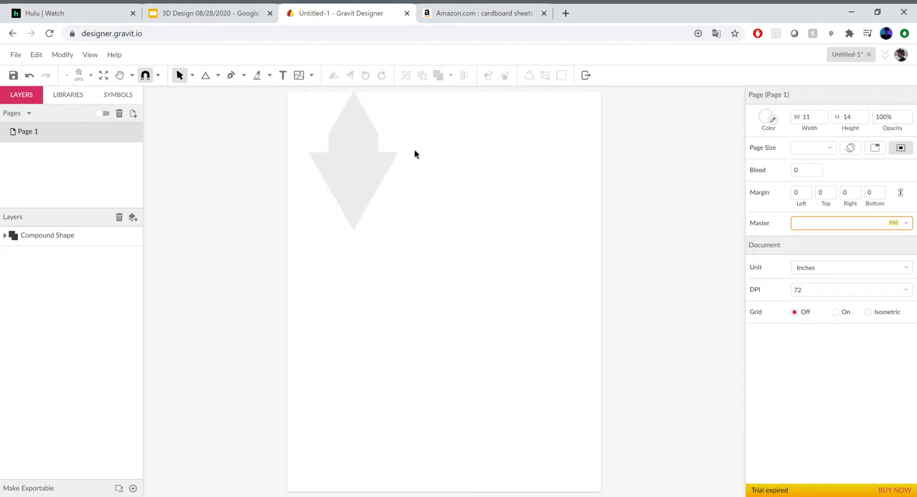
click(355, 159)
click(443, 172)
- Resize the small upper triangle inside the compound shape so its base corners meet the rectangle's upper corners
key(ctrl+plus)
key(ctrl+plus)
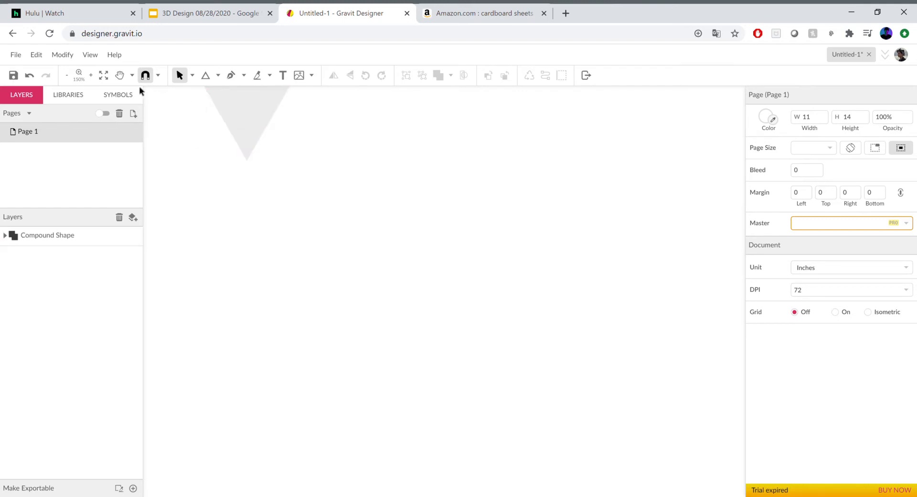
click(121, 75)
drag(236, 165, 302, 388)
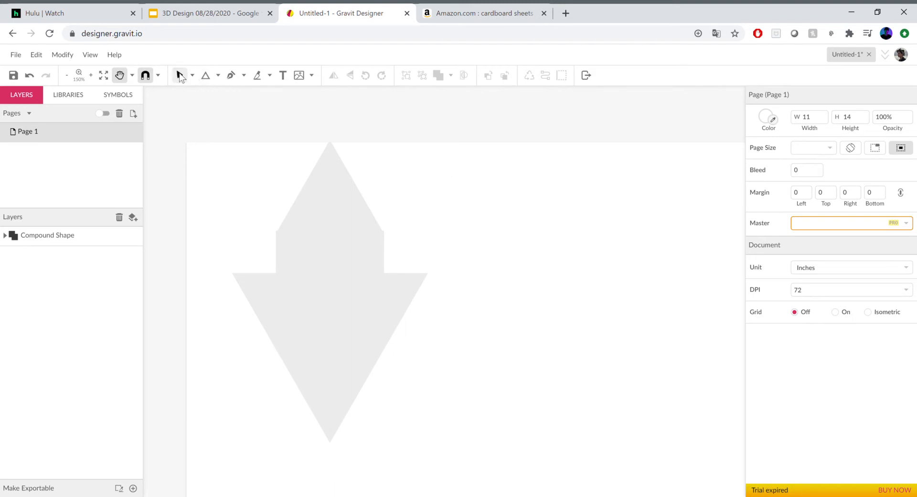
click(180, 75)
double_click(331, 207)
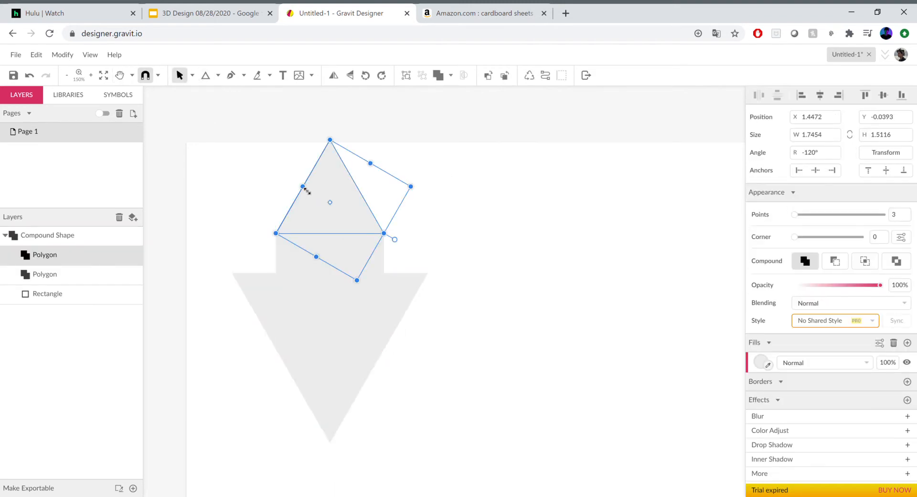
drag(277, 233, 276, 233)
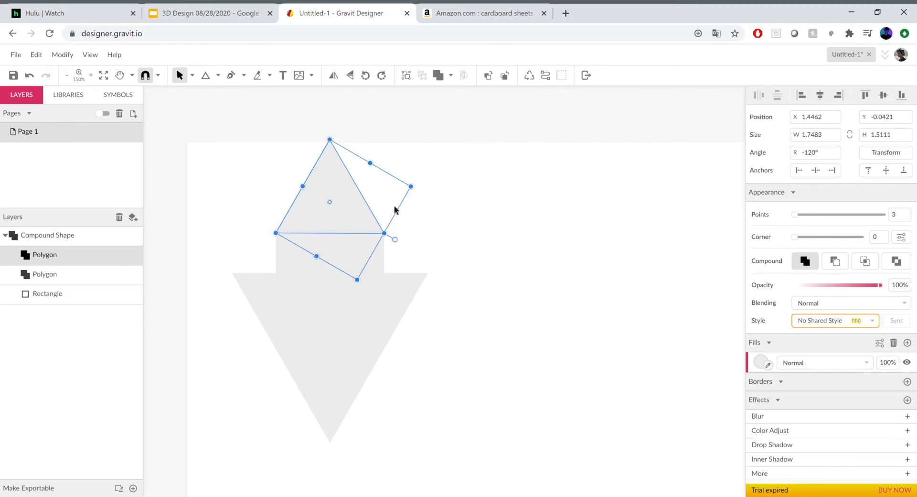
drag(417, 191, 416, 190)
click(449, 216)
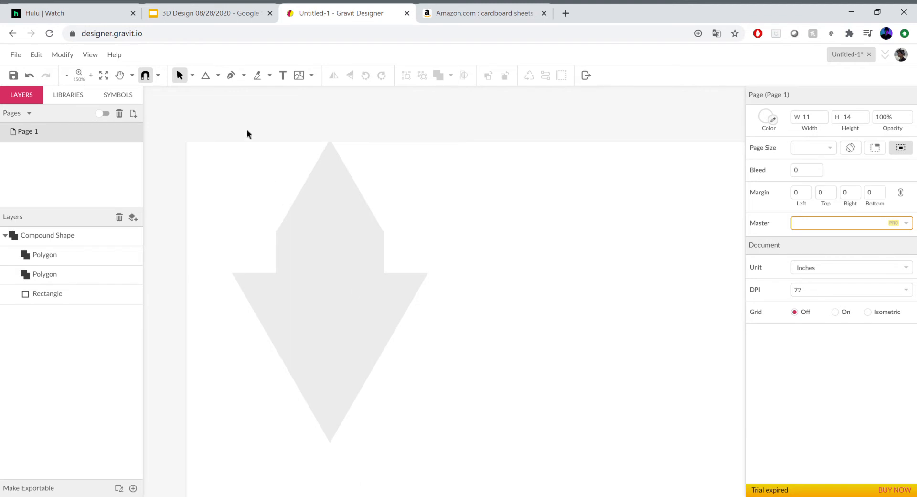
- Move the compound shape straight down so it lies fully within the page
click(322, 196)
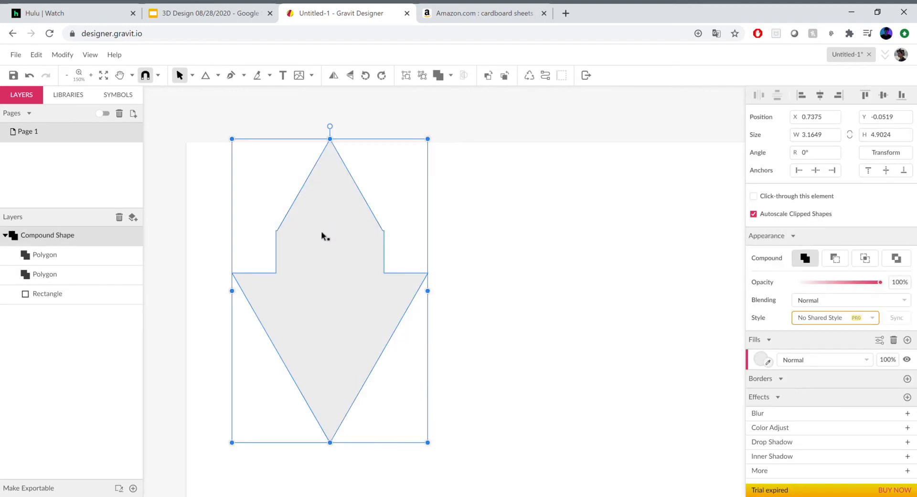
click(470, 240)
key(ctrl+minus)
key(ctrl+minus)
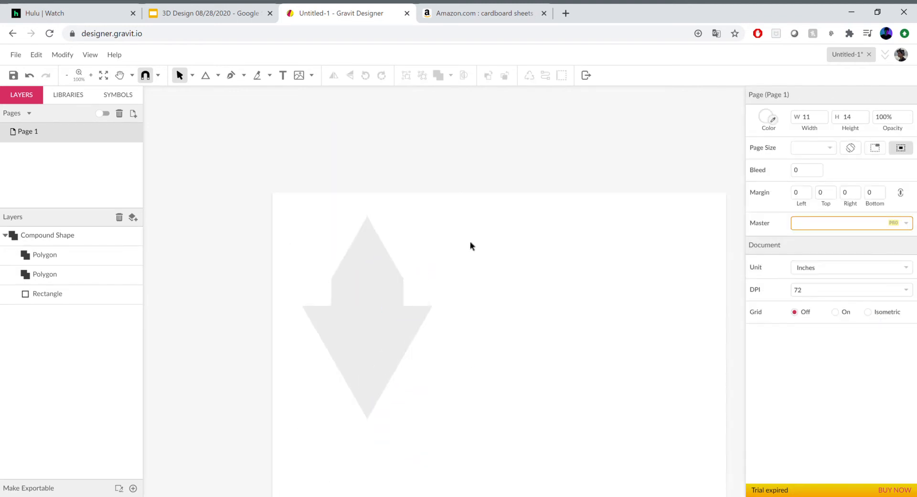
scroll(504, 265, up, 1)
scroll(505, 265, down, 2)
scroll(504, 268, down, 4)
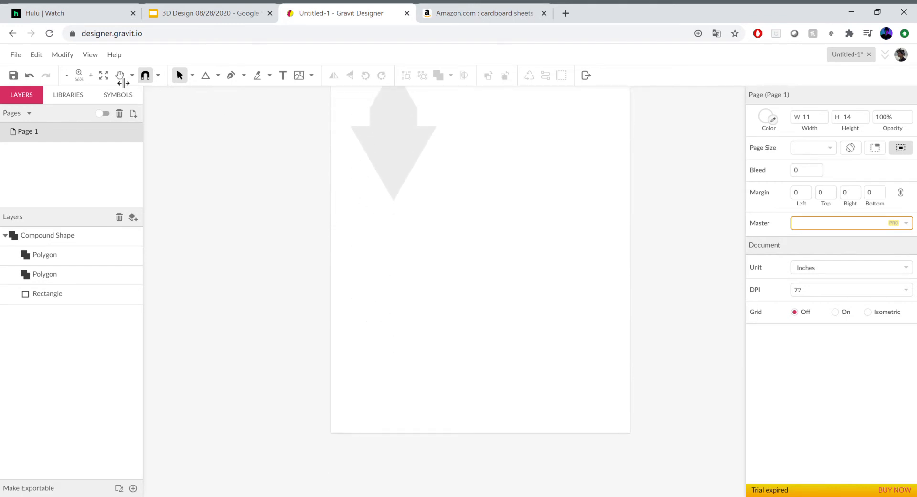
click(103, 75)
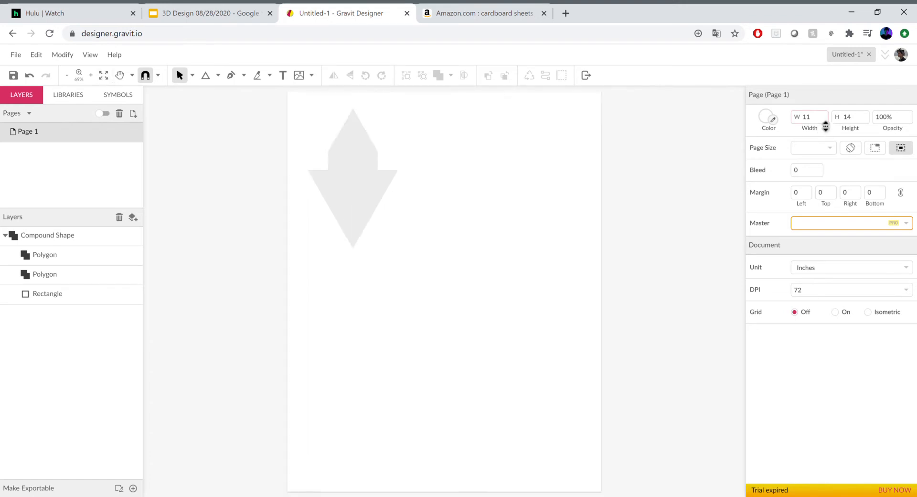
- Compare the page's width and height with the 14 x 11 inch cardboard sheets listed on Amazon, and return to the design
click(864, 120)
click(520, 11)
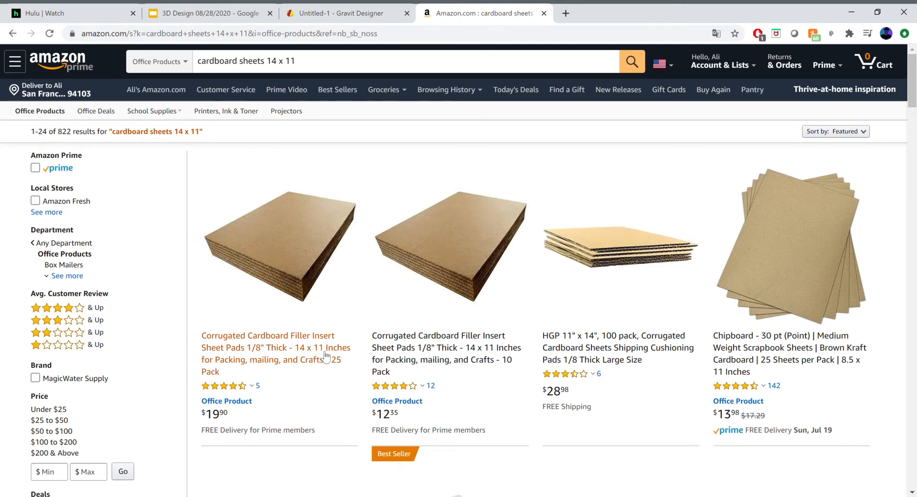
click(376, 8)
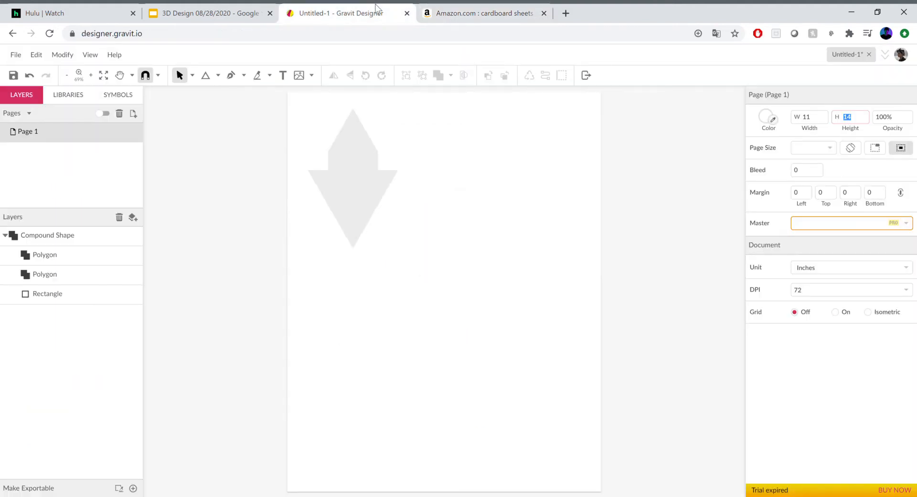
click(825, 121)
key(Tab)
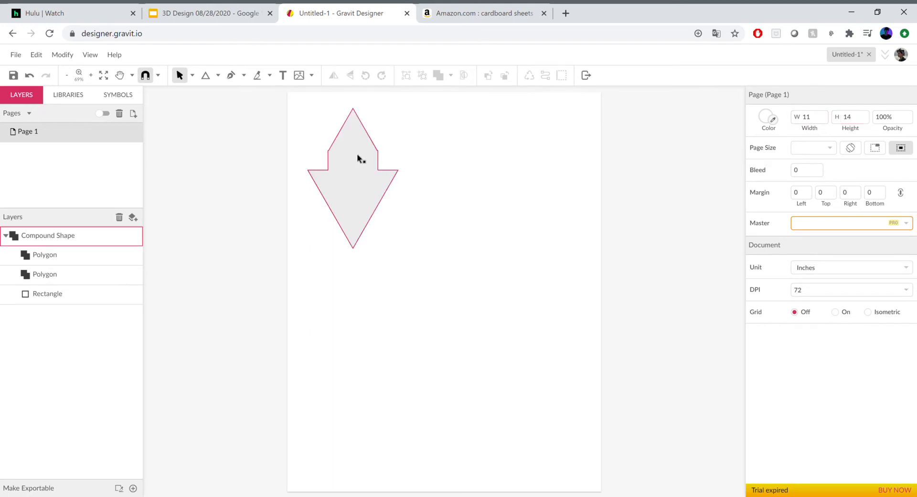
- Move the compound shape into the page's upper-left corner and scale it proportionally to about 2.49 × 3.86 in
click(345, 139)
drag(343, 138, 346, 145)
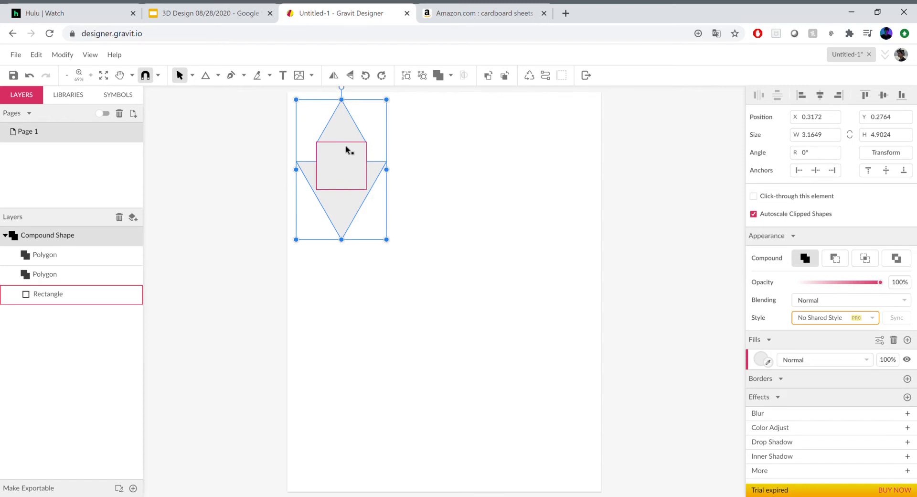
drag(388, 242, 360, 210)
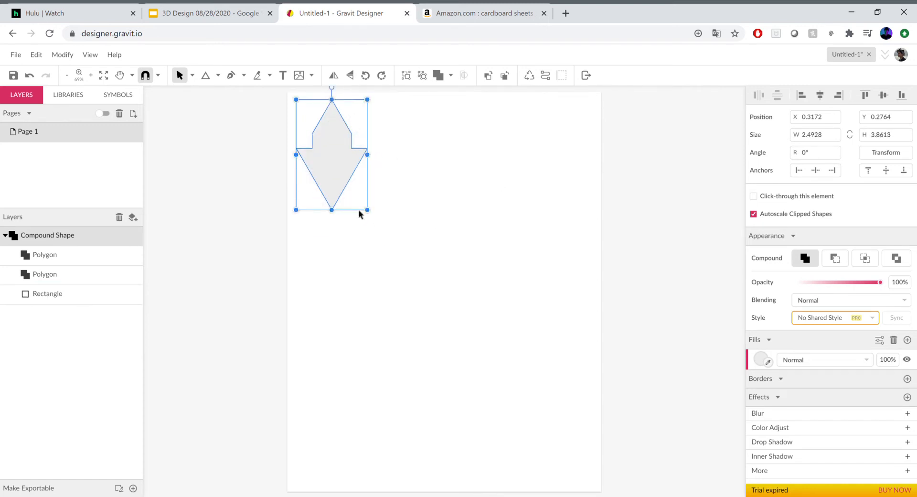
- Duplicate the compound shape twice, placing each copy directly to the right so the three form a touching row
key(ctrl+d)
drag(337, 146, 408, 148)
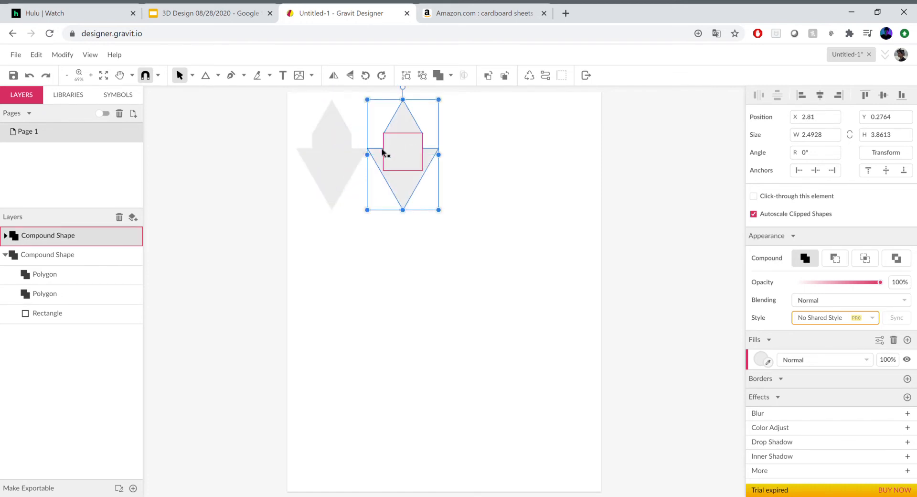
key(ctrl+d)
drag(409, 147, 483, 152)
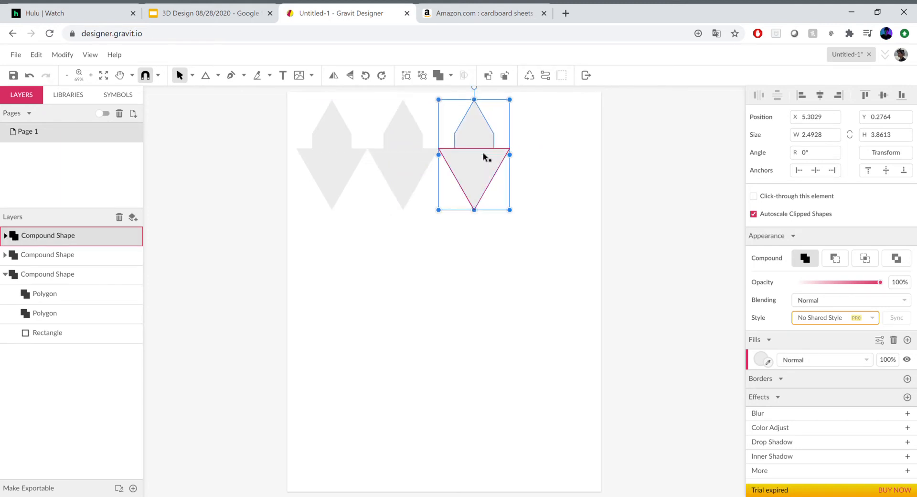
- Add a fourth copy of the compound shape at the right end of the touching row
key(ctrl+v)
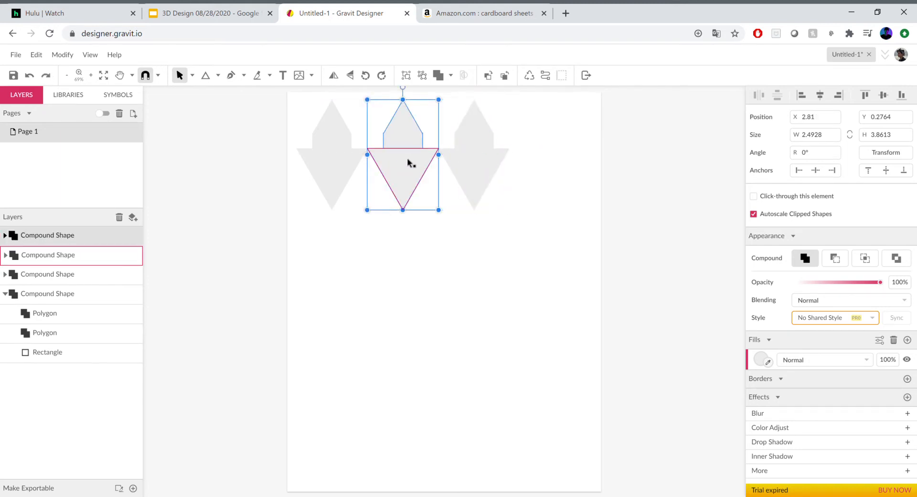
drag(408, 161, 553, 172)
click(482, 260)
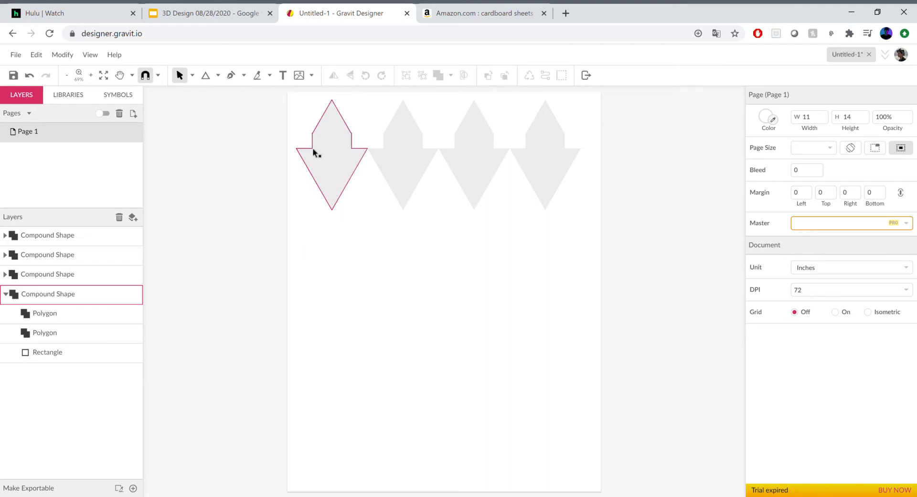
- Duplicate the whole row of four compound shapes and place the copy directly beneath the original row
drag(580, 186, 580, 185)
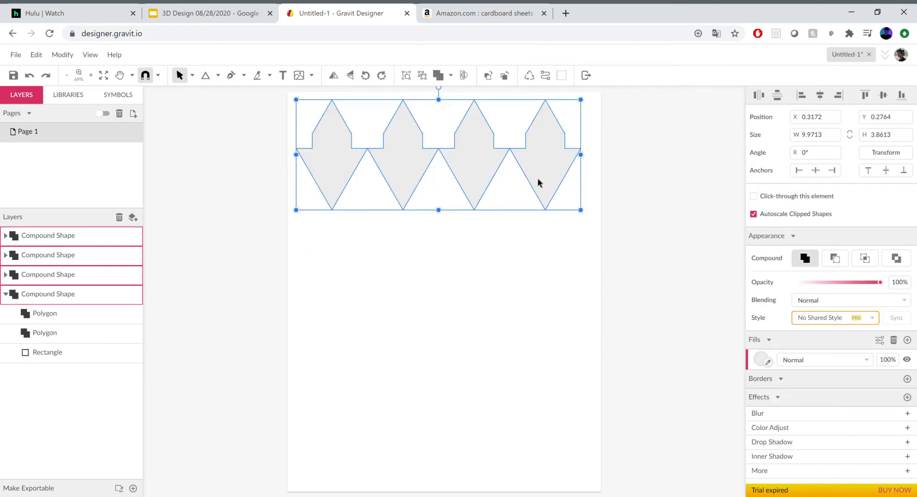
key(ctrl+d)
drag(422, 198, 413, 258)
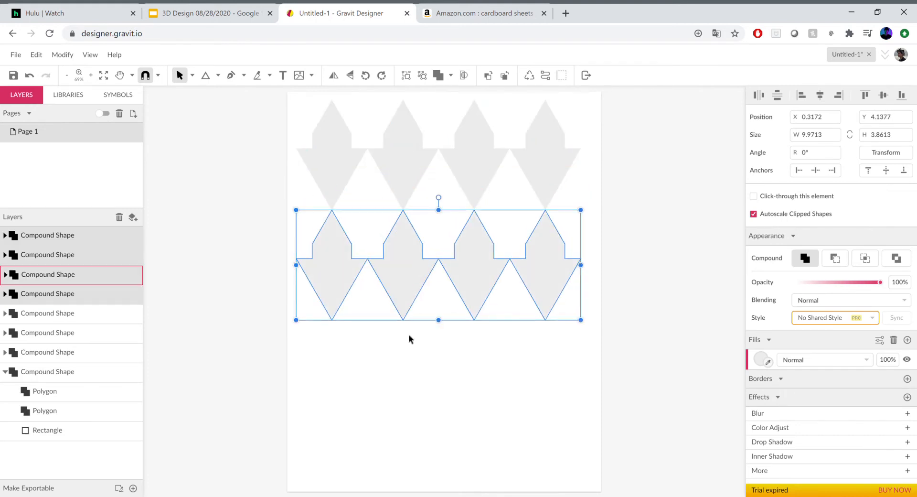
click(406, 352)
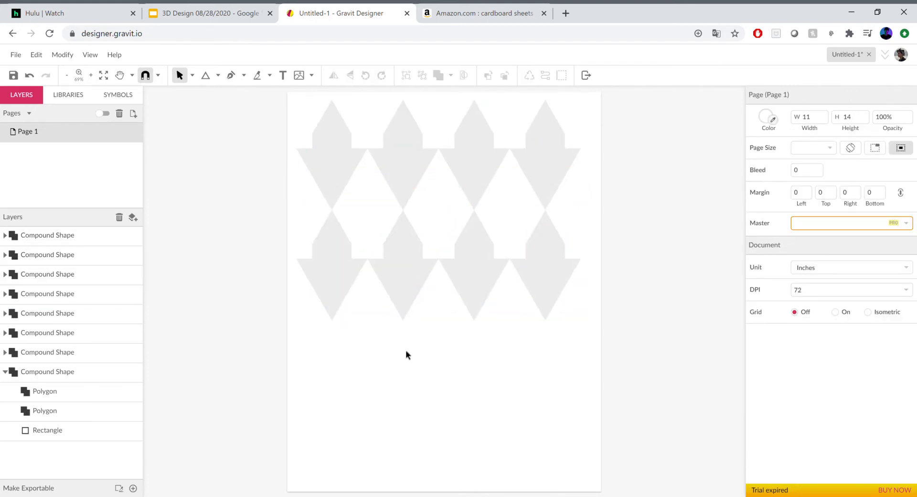
- Add another copy of the four-shape row as a third row directly below the second one
click(452, 149)
drag(462, 151, 461, 307)
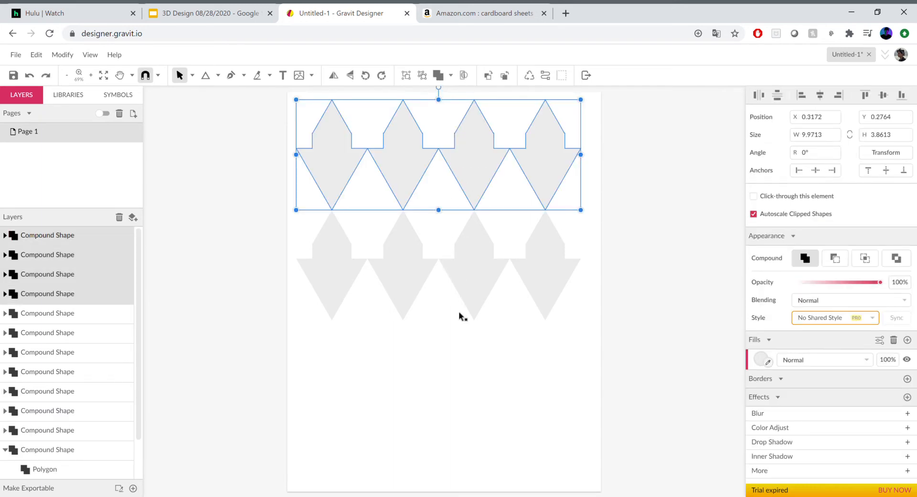
mouse_move(456, 368)
mouse_down()
mouse_move(450, 392)
mouse_move(455, 367)
mouse_up()
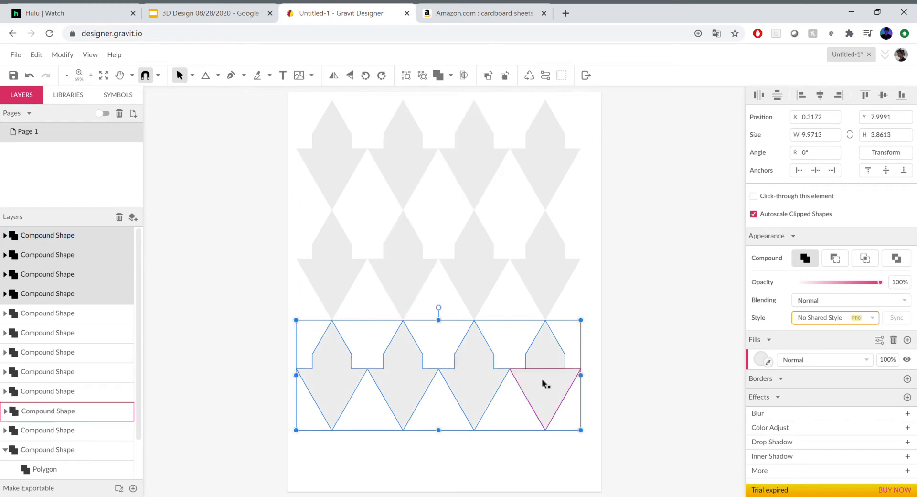
click(620, 423)
- Delete all copies of the compound shape, keeping only the original in the page's upper-left corner
drag(327, 288, 354, 257)
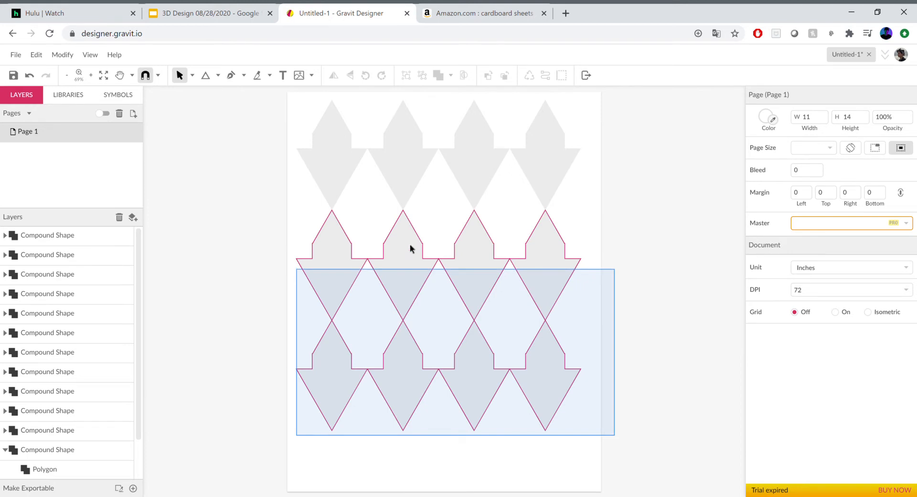
key(Delete)
drag(600, 213, 389, 117)
key(Delete)
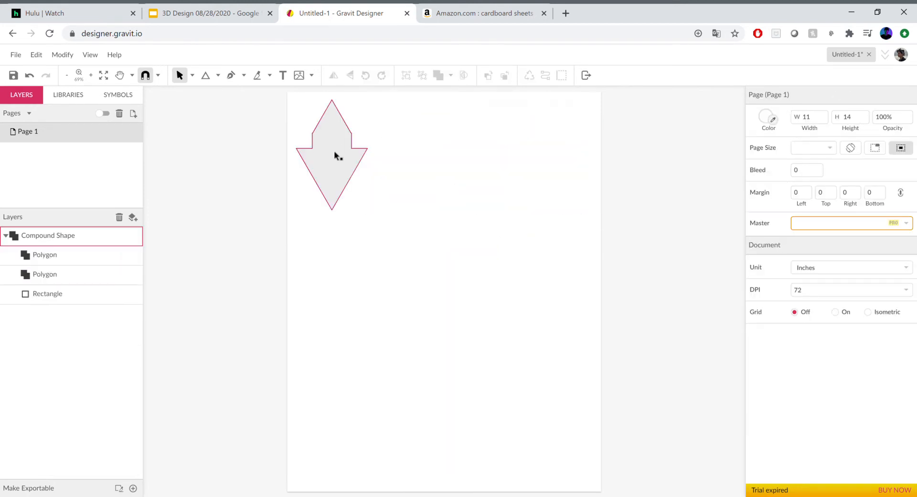
- Shorten the remaining compound shape and scale it down to about 2.17 × 2.84 in near the page's upper-left corner
click(334, 153)
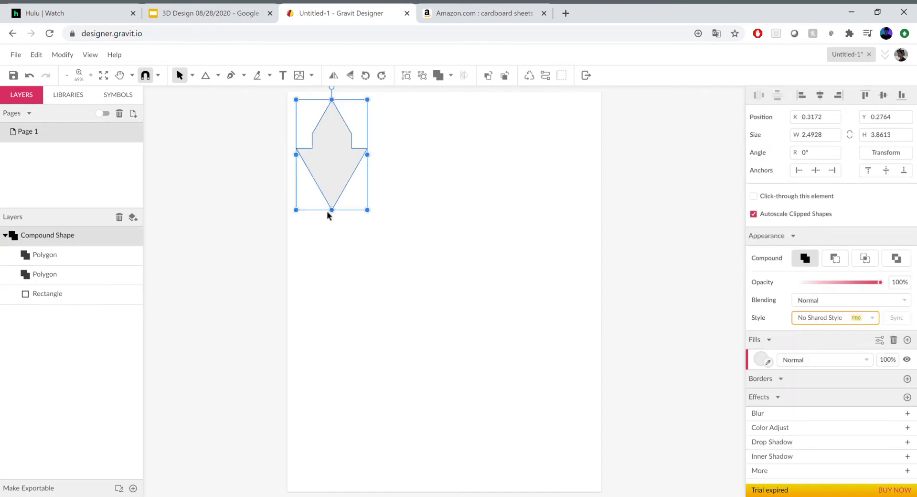
drag(332, 213, 333, 198)
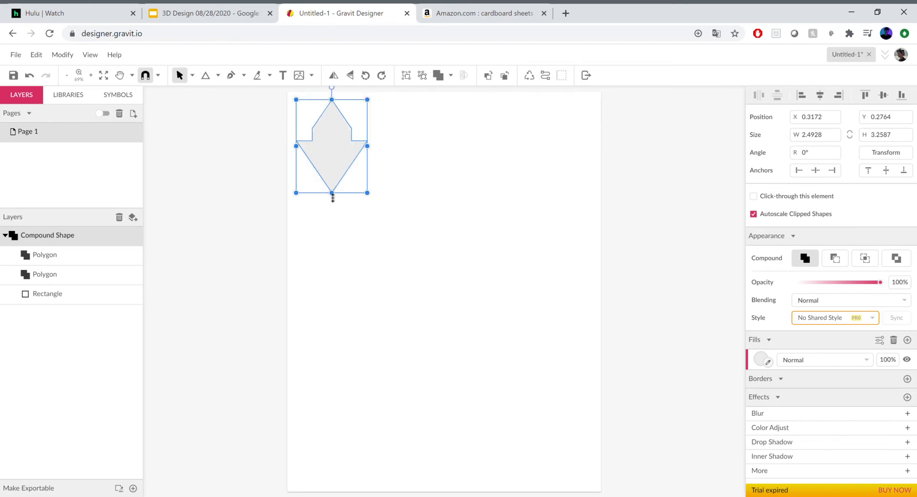
drag(333, 147, 333, 150)
drag(367, 196, 345, 167)
click(396, 167)
click(373, 166)
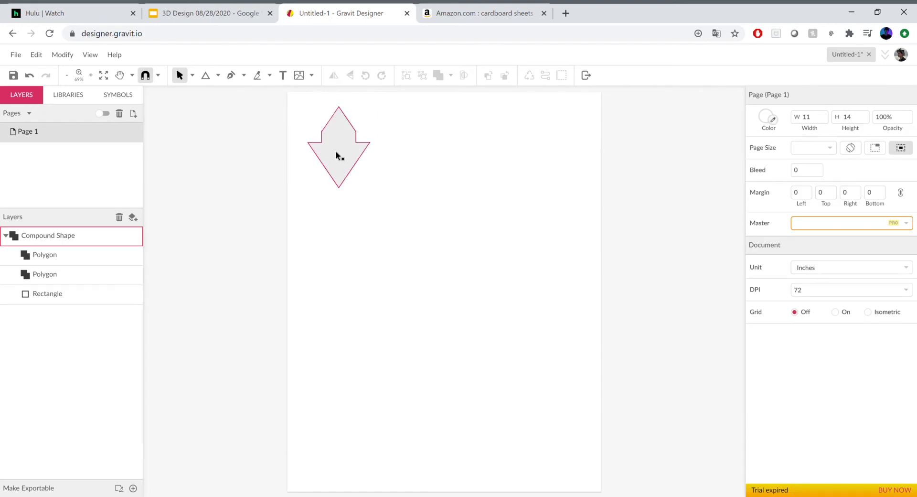
- Set the compound shape's fill opacity to 0% and add a 1 pt black border
key(ctrl+a)
click(891, 362)
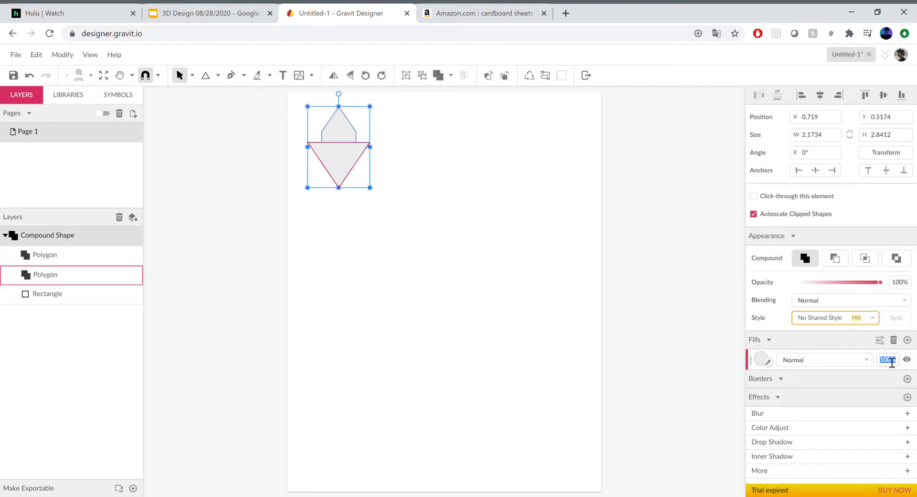
text(0)
key(Return)
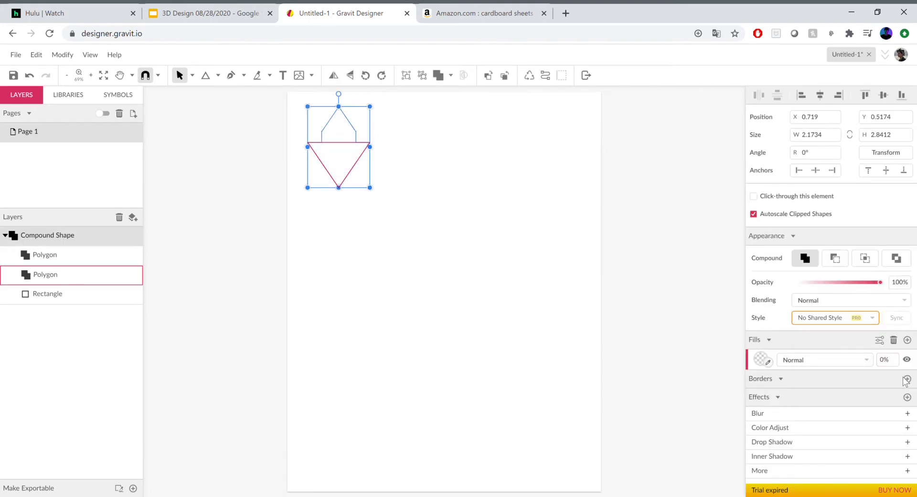
click(907, 379)
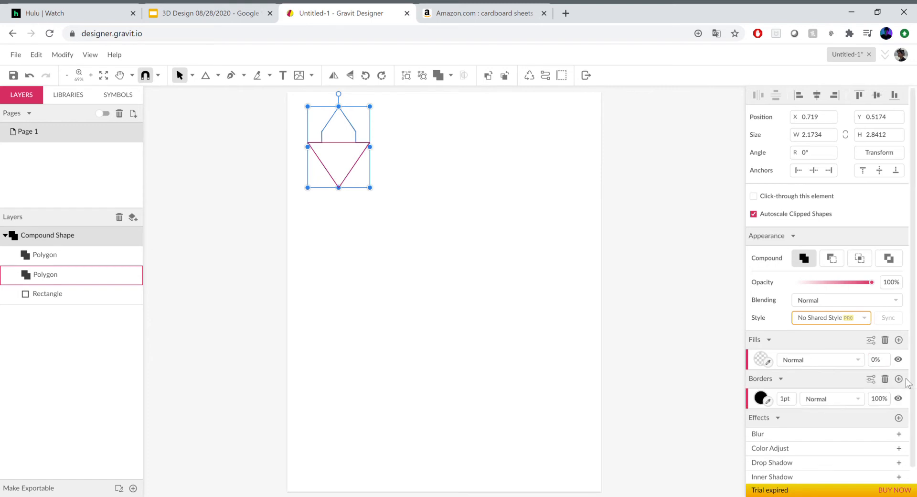
click(441, 269)
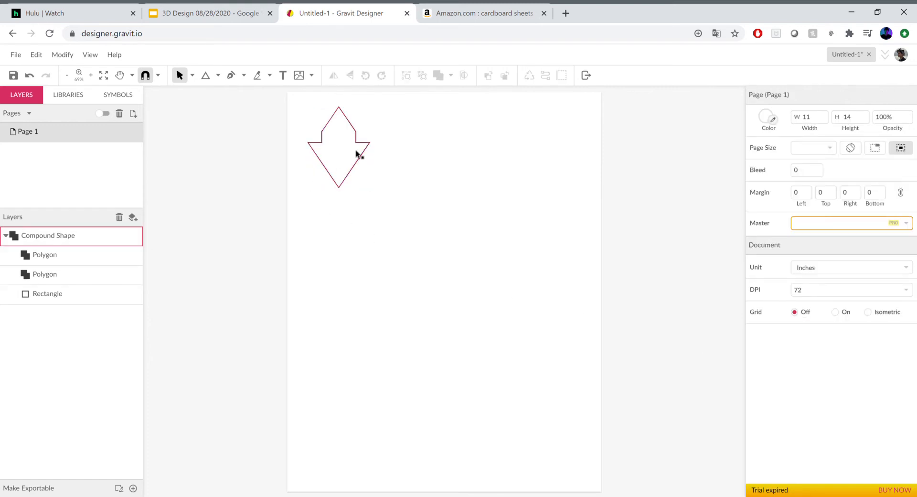
- Move the outlined compound shape closer to the page's upper-left corner
drag(350, 140, 346, 140)
click(230, 116)
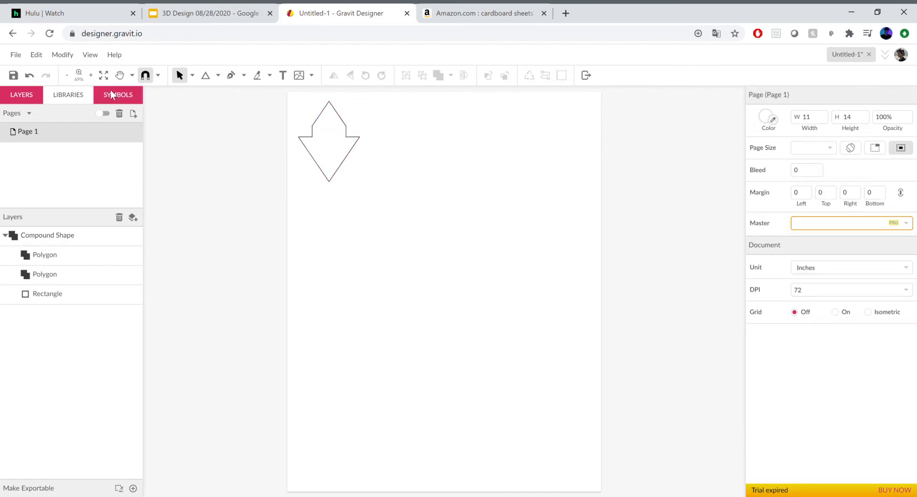
- Draw a narrow vertical rectangle about 0.25 × 0.94 in over the compound shape's top point
click(79, 75)
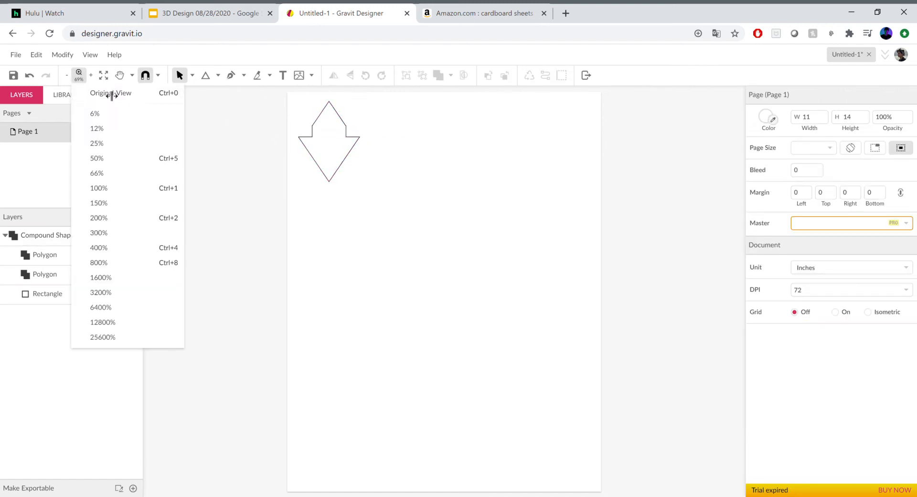
click(292, 114)
key(ctrl+plus)
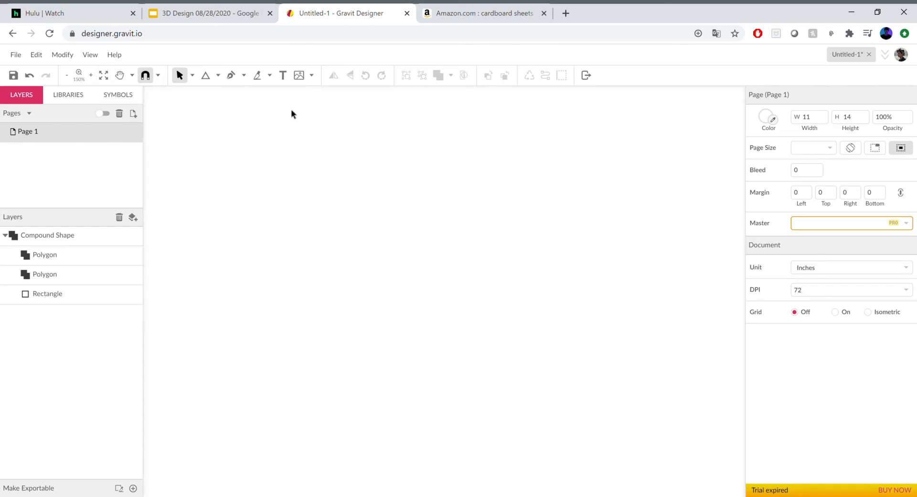
key(h)
drag(311, 235, 322, 342)
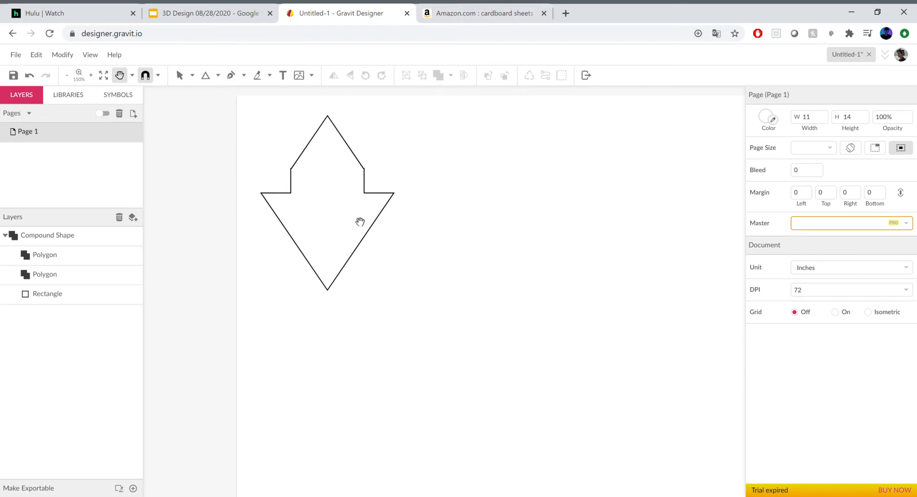
click(218, 75)
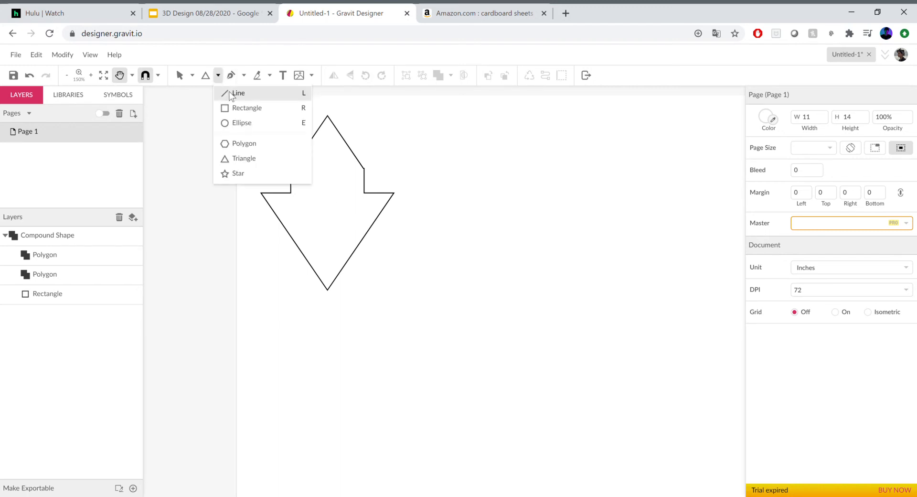
click(238, 109)
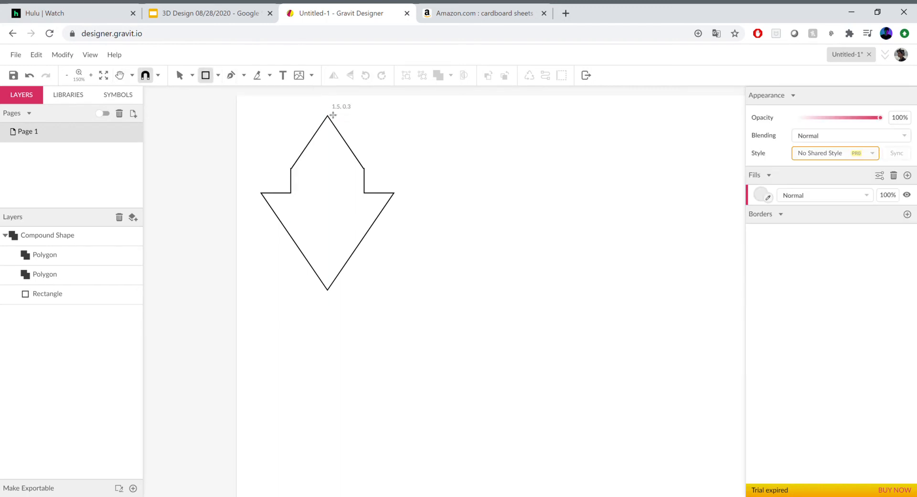
drag(325, 115, 338, 172)
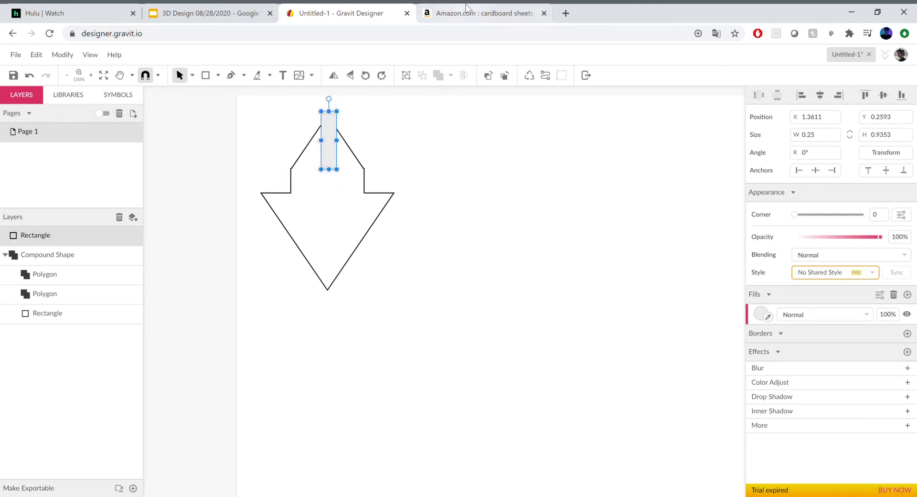
- Check the cardboard sheet thickness on Amazon, and set the narrow rectangle's width to 0.13 in back in Gravit Designer
click(467, 9)
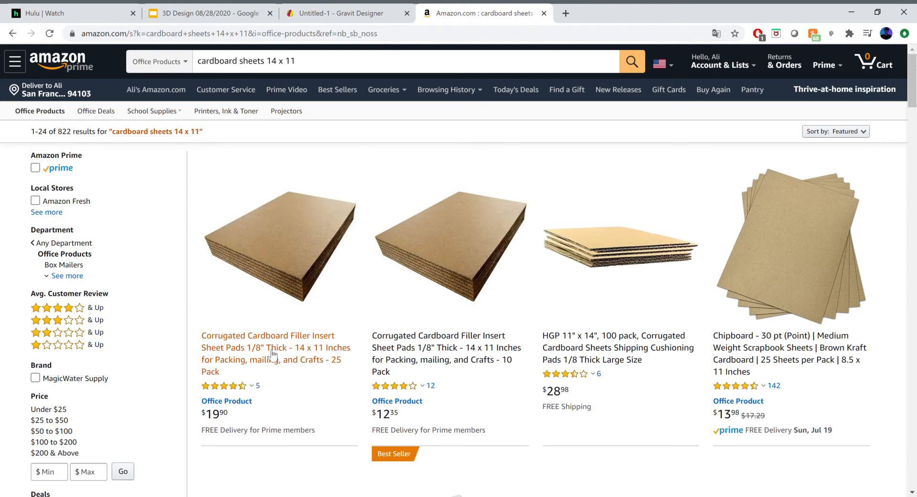
click(328, 7)
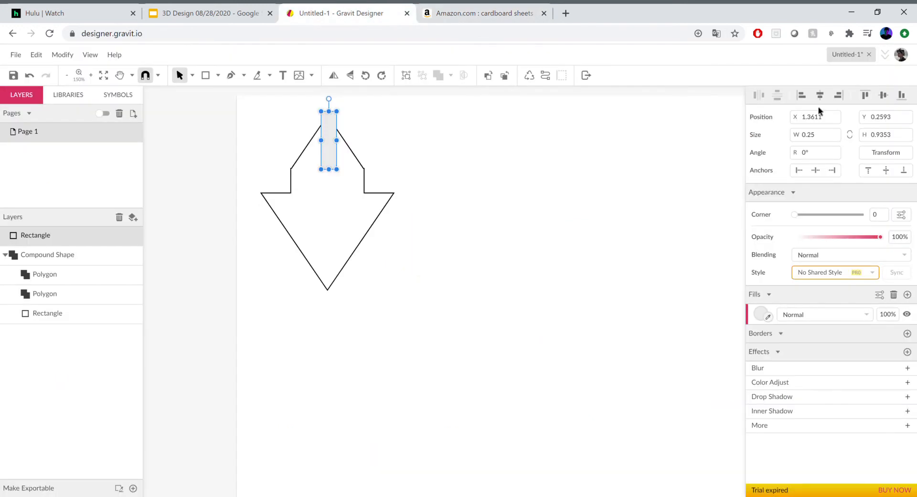
click(824, 140)
text(0)
click(825, 140)
click(824, 140)
key(Return)
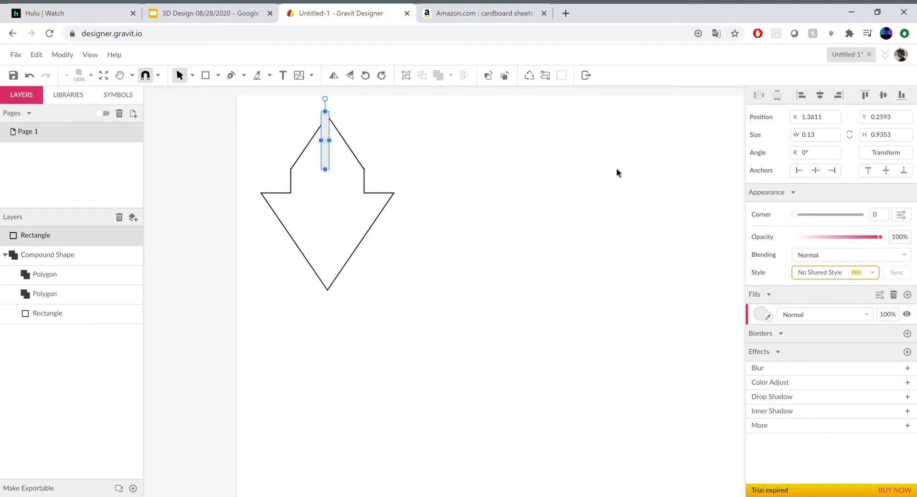
click(616, 168)
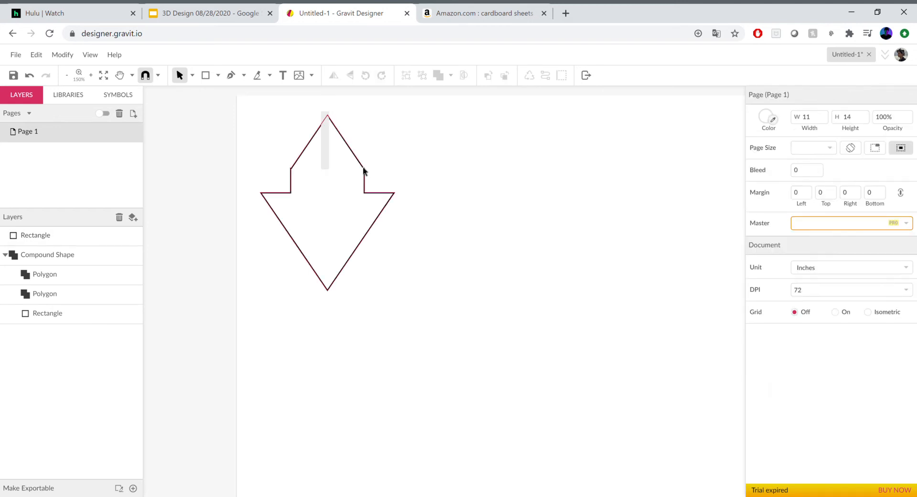
- Center the narrow rectangle on the compound shape's top point and shorten it to about 0.65 in
click(329, 160)
drag(330, 160, 327, 153)
click(407, 152)
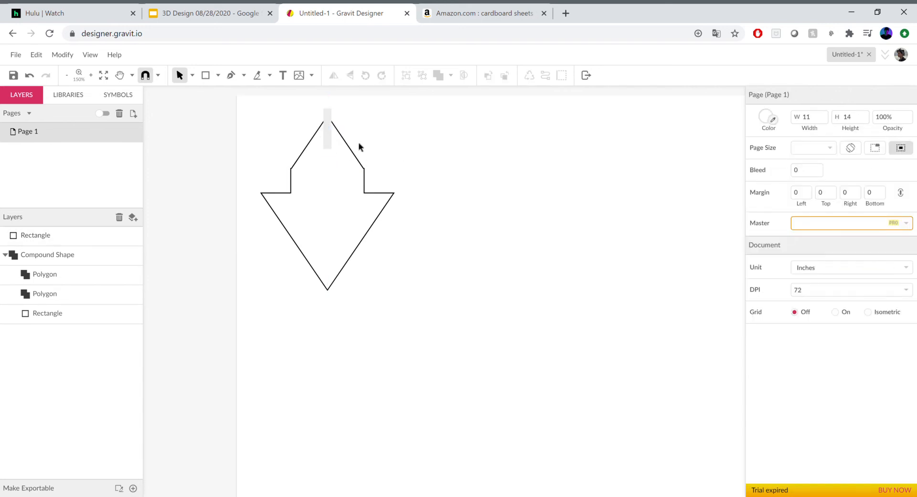
- Duplicate the slot rectangle and move the copy straight down onto the compound shape's bottom point
click(329, 139)
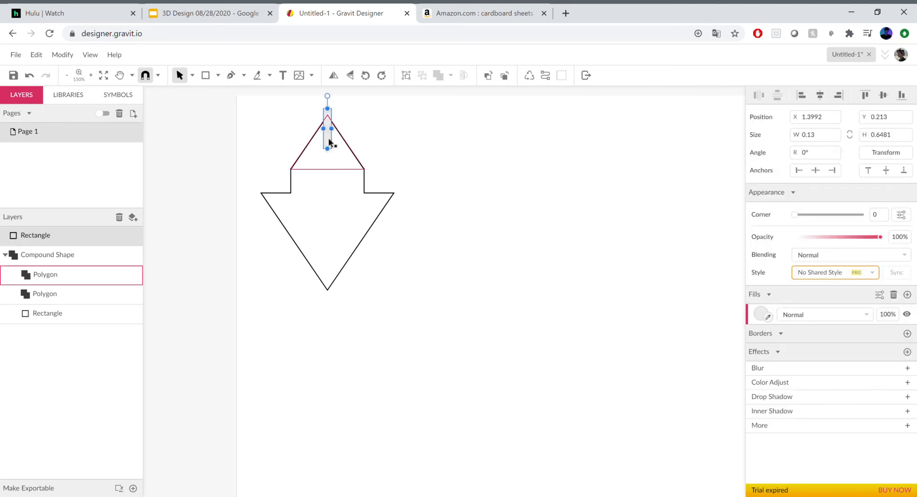
key(ctrl+d)
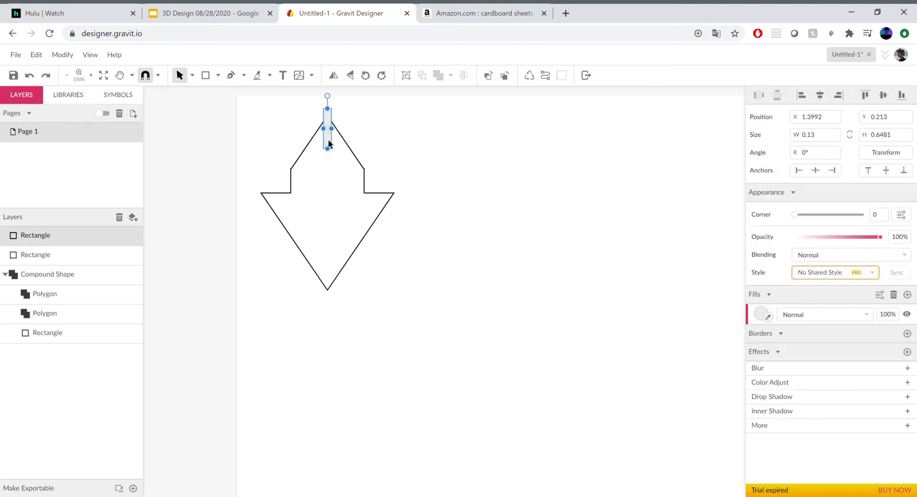
drag(328, 142, 329, 288)
click(387, 276)
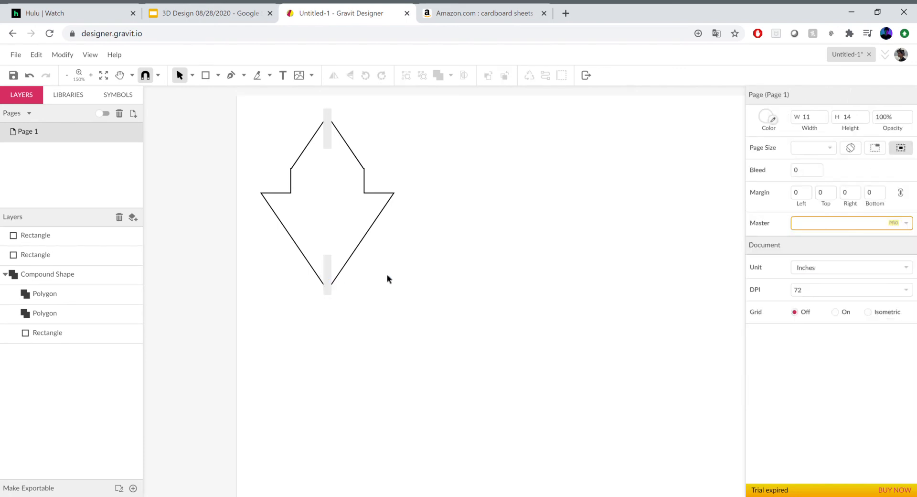
- Duplicate the top slot rectangle, rotate the copy to -90°, and place it across the compound shape's upper right corner
click(328, 138)
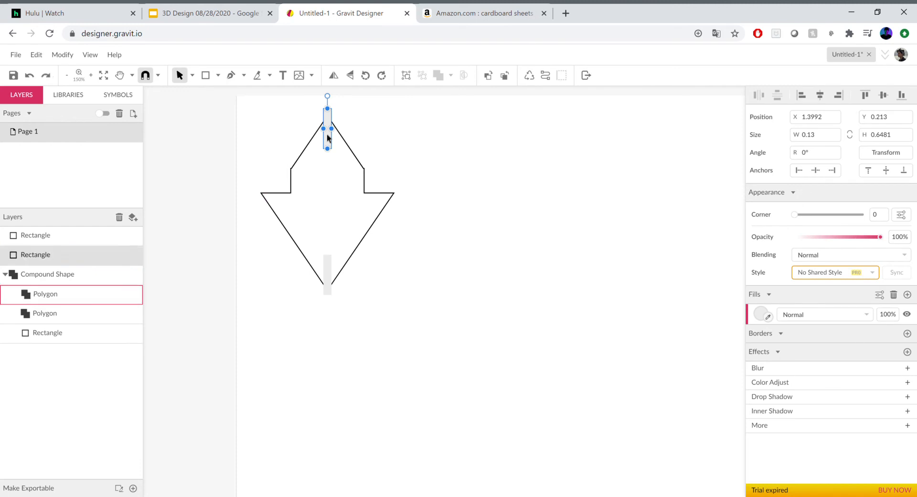
drag(333, 117, 436, 176)
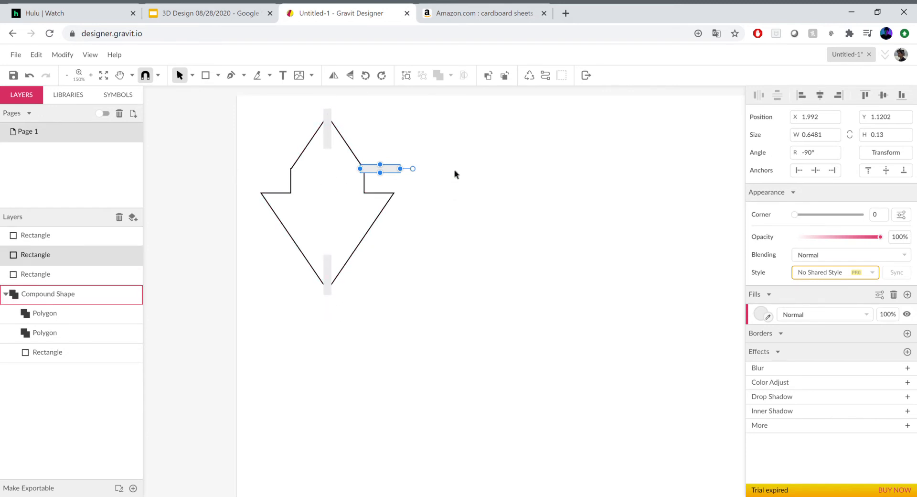
drag(394, 171, 380, 169)
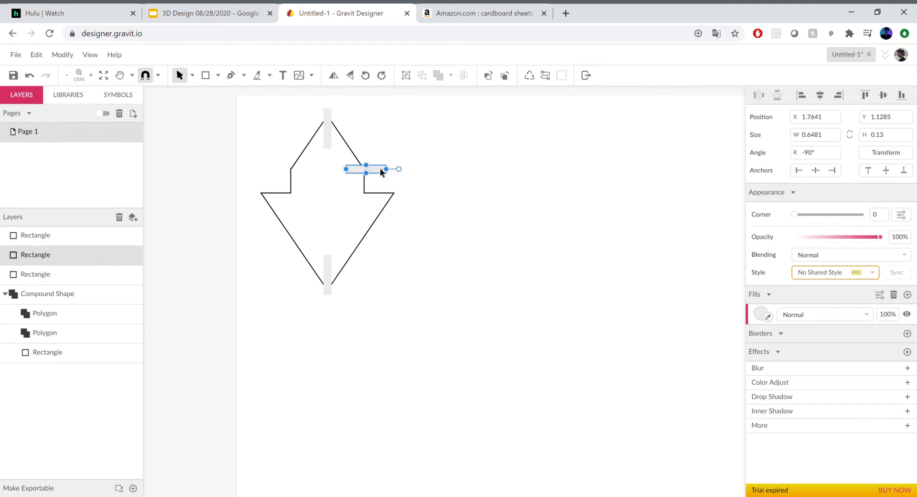
- Duplicate the horizontal slot rectangle and move the copy across to the compound shape's upper left corner
key(ctrl+d)
drag(381, 171, 306, 170)
click(470, 189)
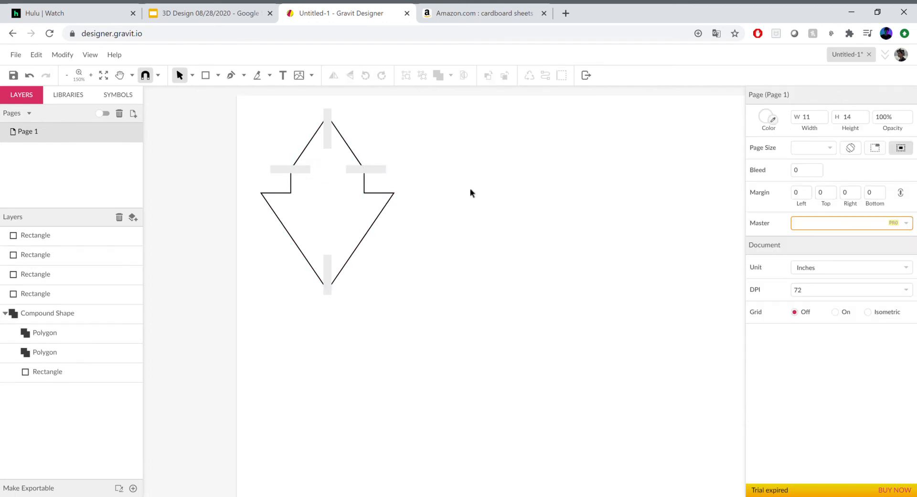
- Duplicate the upper right slot rectangle, move the copy down onto the compound shape's lower right edge, and rotate it to 45°
click(374, 167)
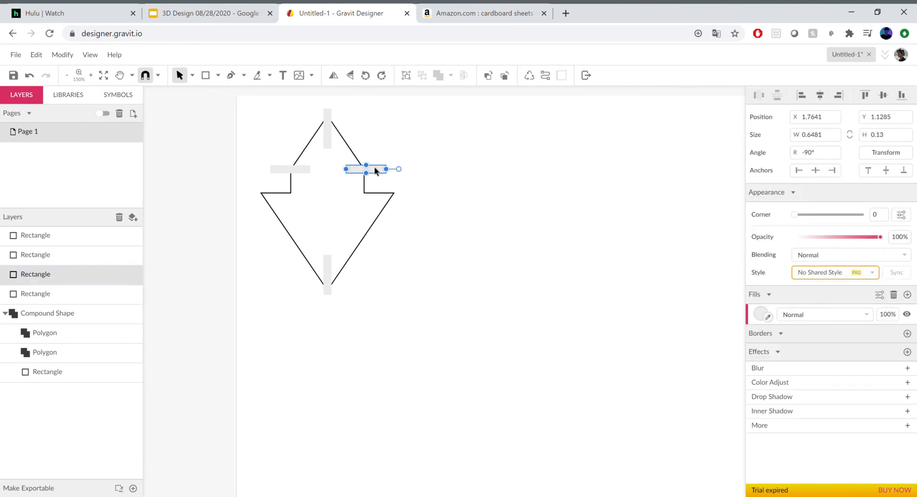
drag(374, 166, 371, 234)
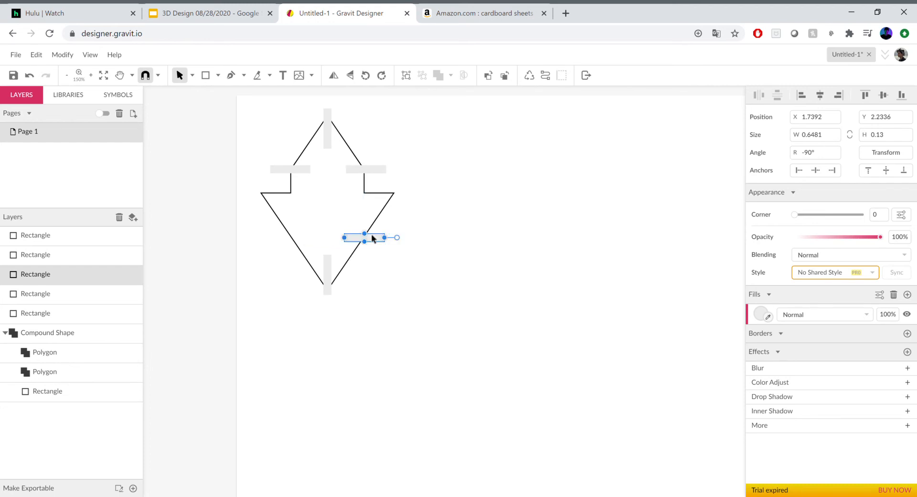
click(820, 162)
text(45)
key(Return)
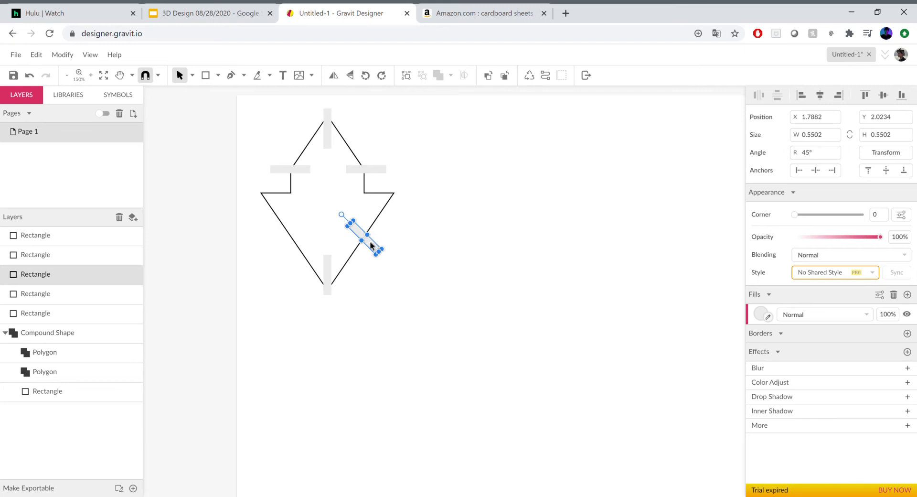
- Duplicate the 45° slot rectangle, flip the copy horizontally, and place it across the compound shape's lower left edge at about X 0.68 in
key(ctrl+d)
drag(371, 245, 335, 244)
right_click(335, 244)
mouse_move(438, 233)
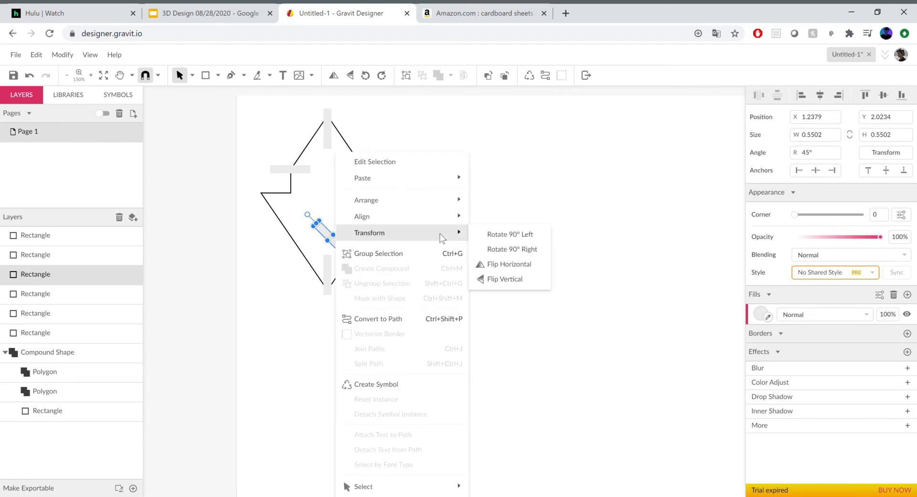
click(520, 263)
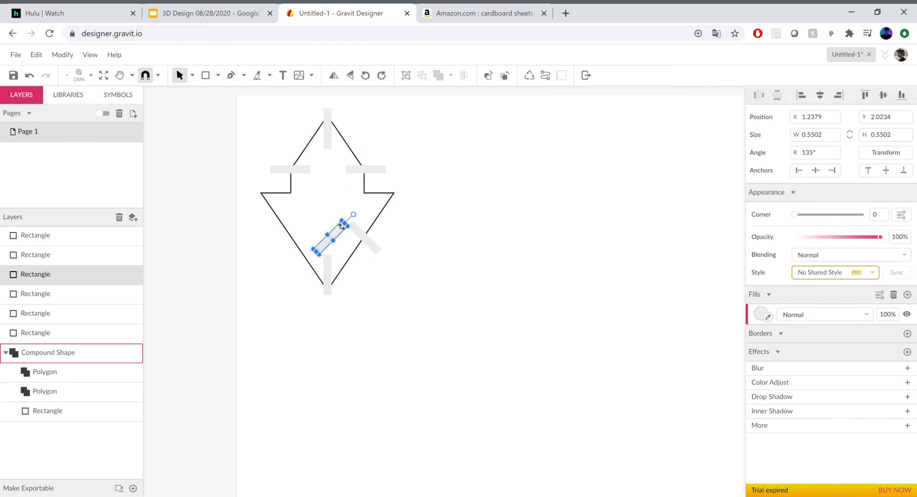
drag(337, 232, 298, 235)
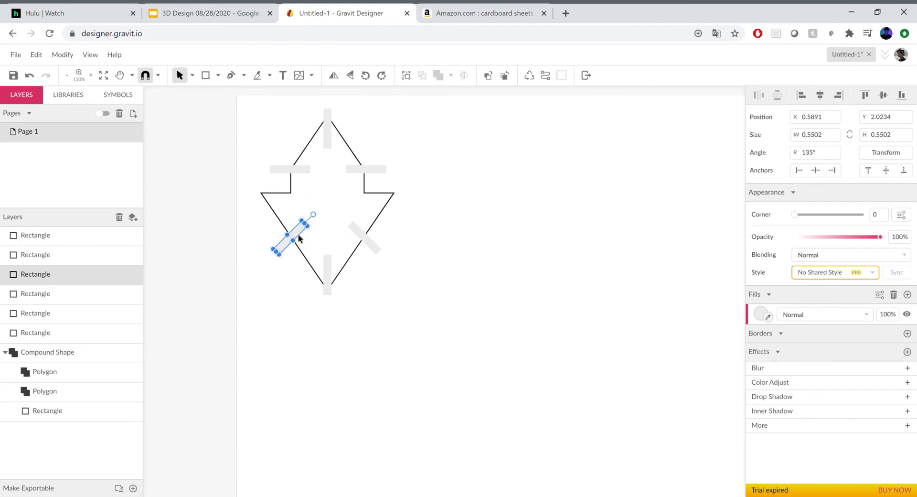
click(430, 237)
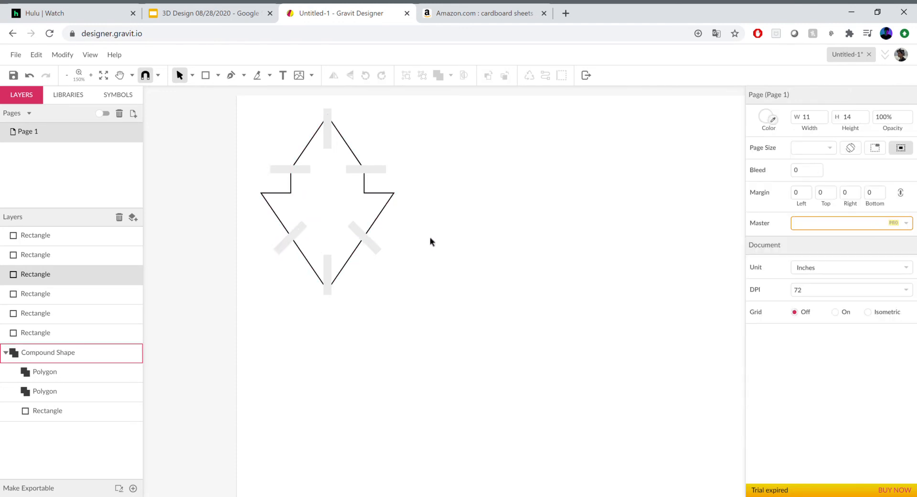
click(302, 231)
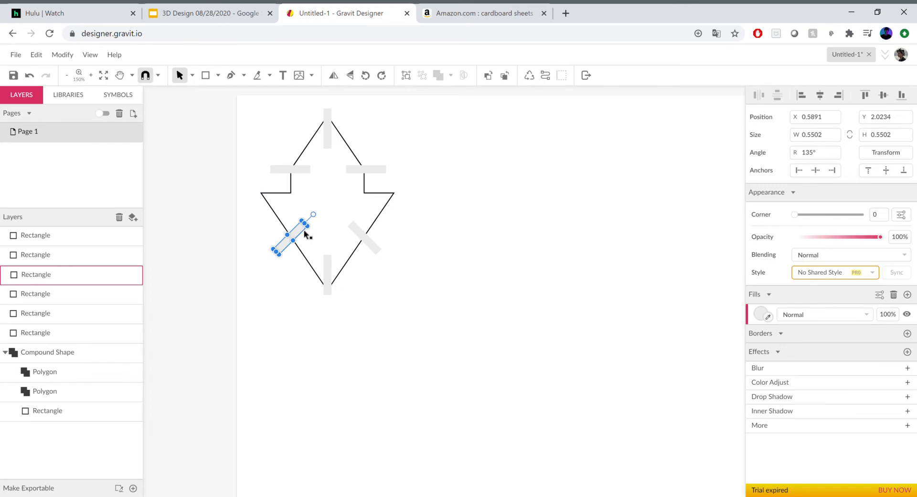
drag(306, 229, 305, 230)
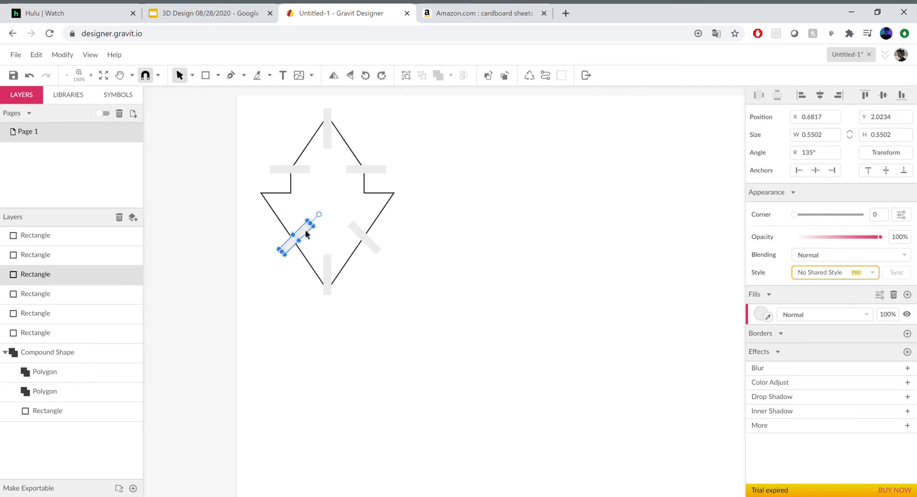
click(457, 254)
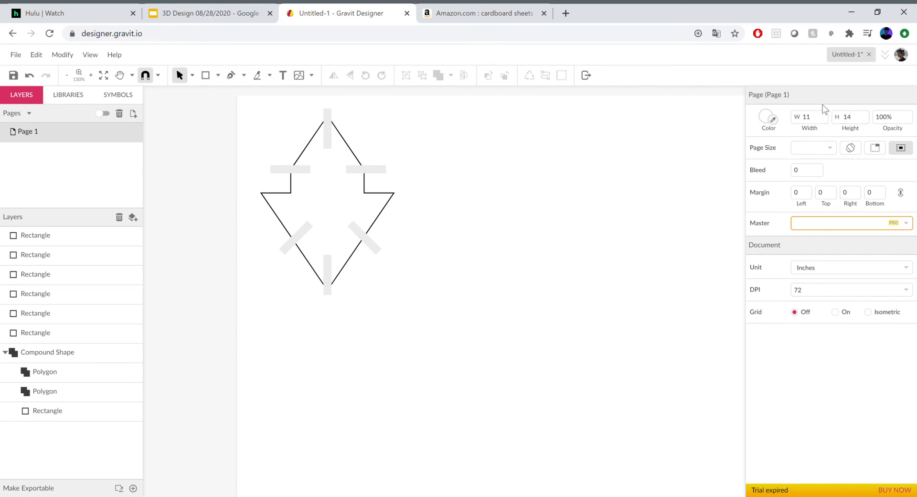
- Subtract all six slot rectangles from the compound shape
drag(253, 116, 247, 100)
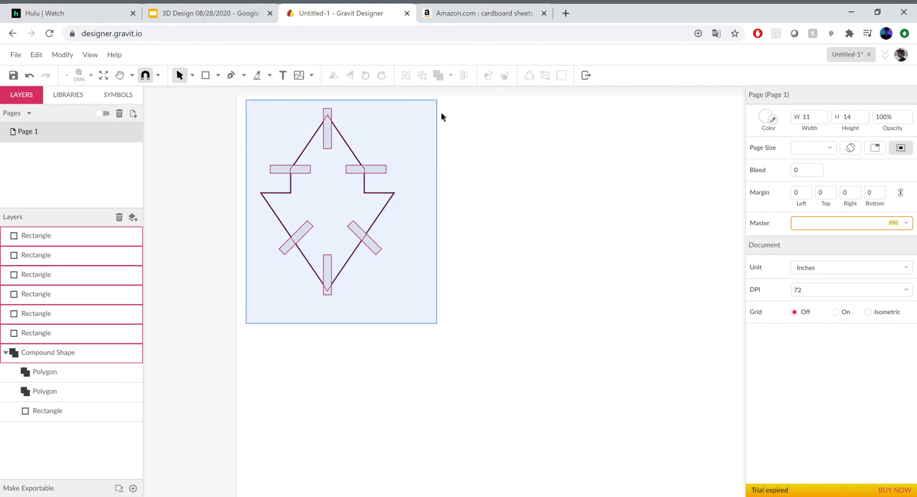
drag(449, 76, 450, 78)
click(451, 75)
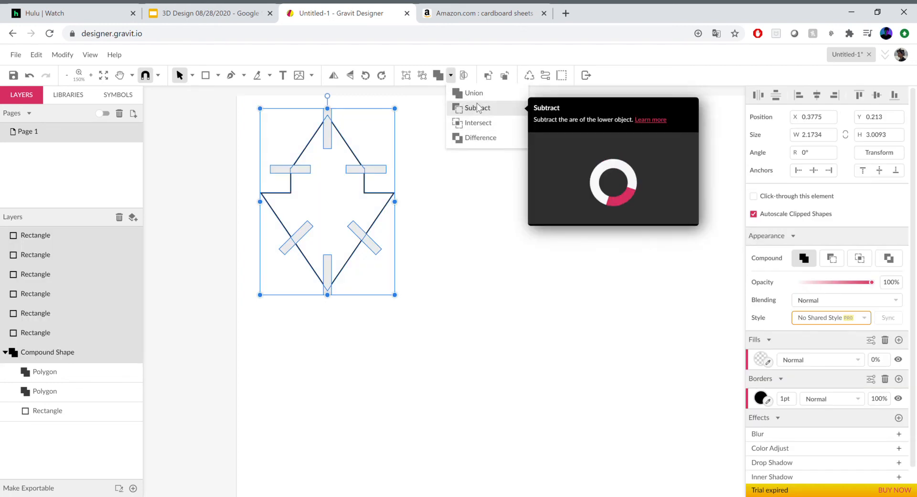
click(498, 115)
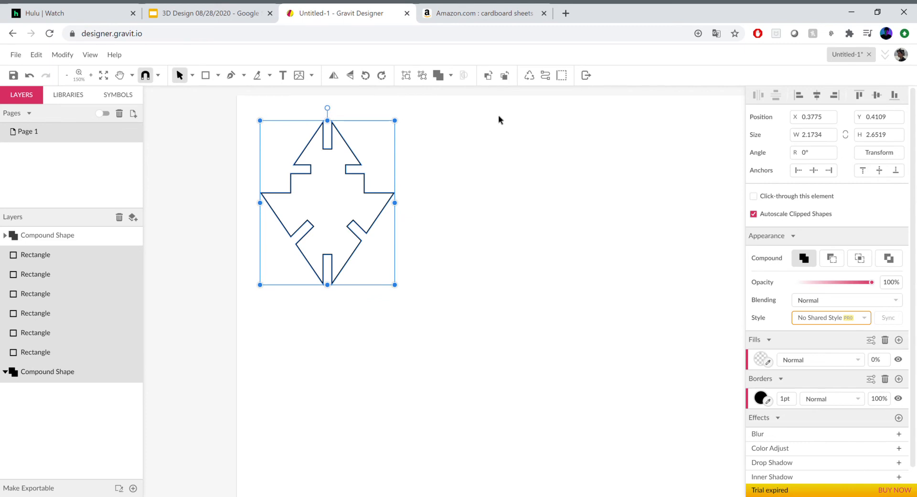
click(457, 206)
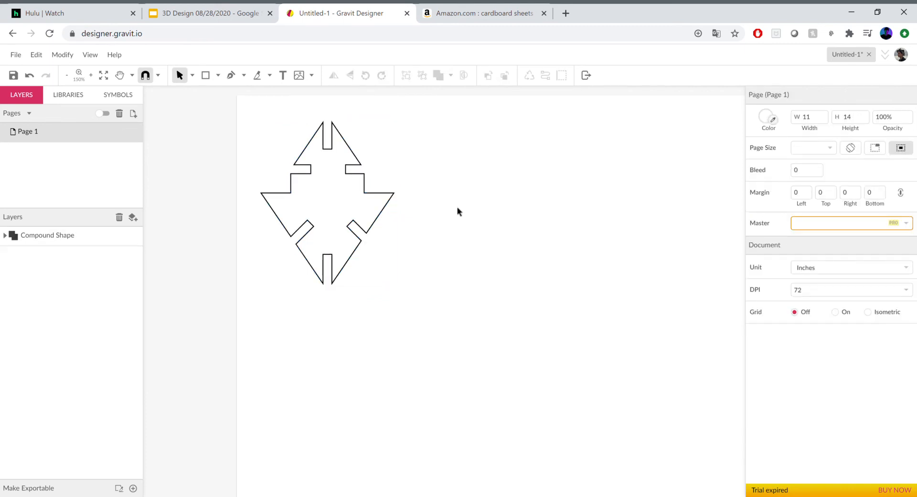
- Lengthen the upper right slot rectangle inward to about 0.72 in within the compound shape
key(ctrl+minus)
key(ctrl+minus)
scroll(479, 257, down, 3)
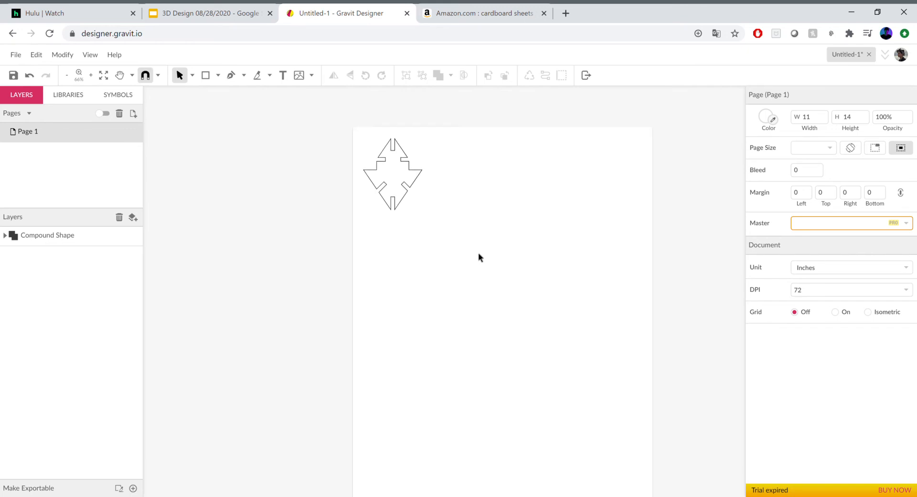
scroll(480, 257, down, 1)
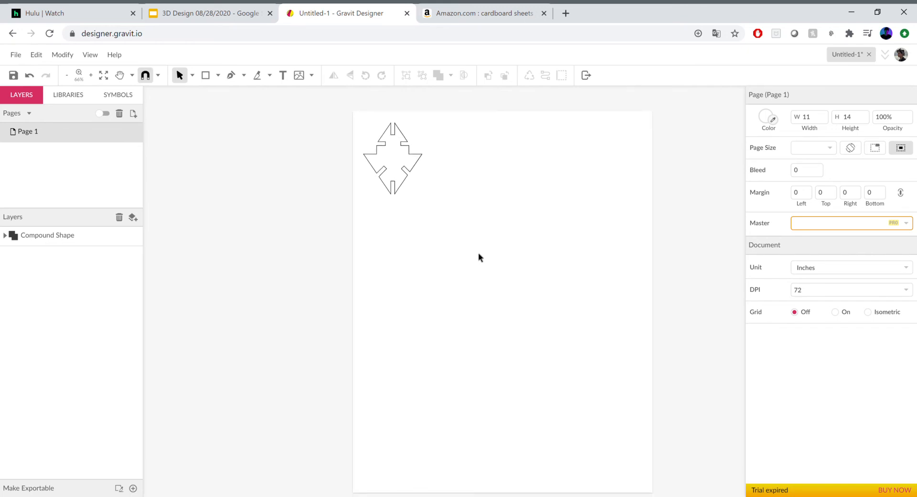
click(402, 152)
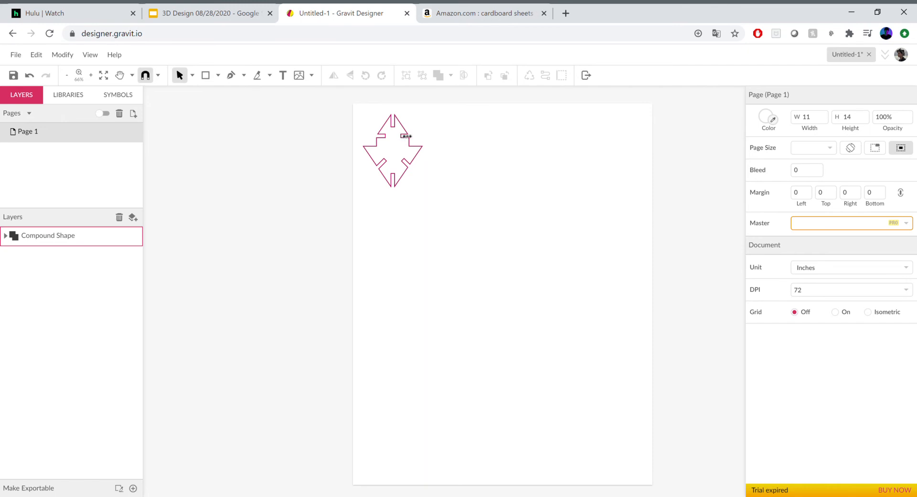
double_click(410, 136)
drag(412, 137, 405, 136)
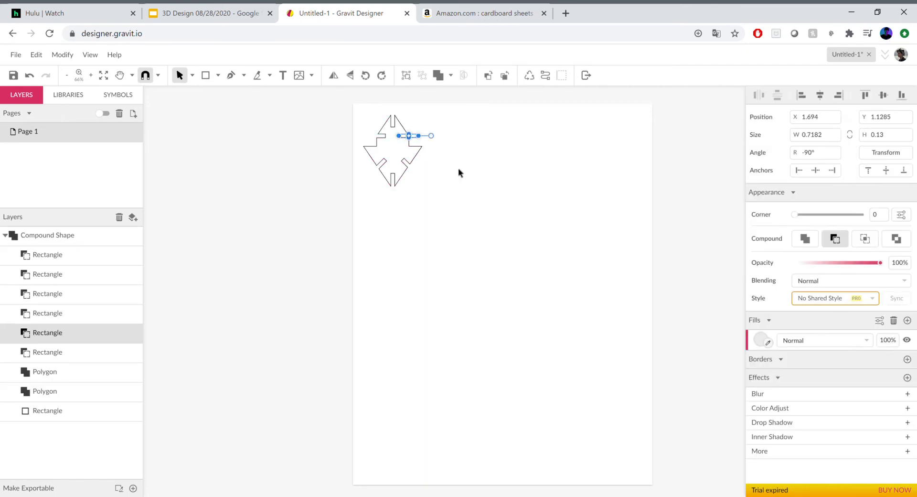
click(458, 167)
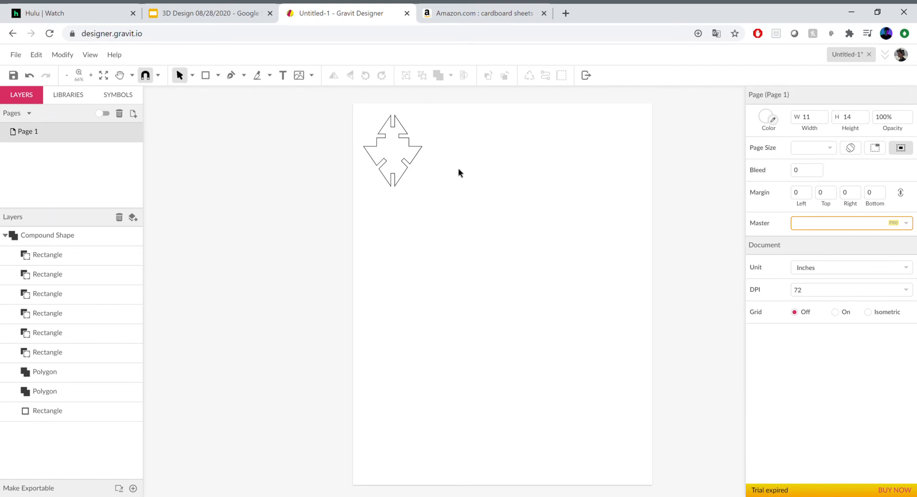
- Extend the inner end of the lower right 45° slot slightly further into the compound shape
click(409, 168)
double_click(410, 167)
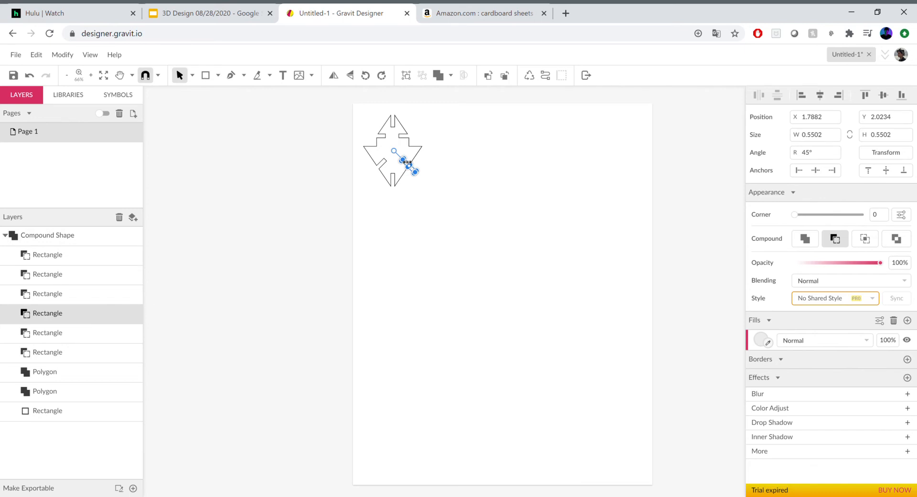
scroll(407, 162, up, 10)
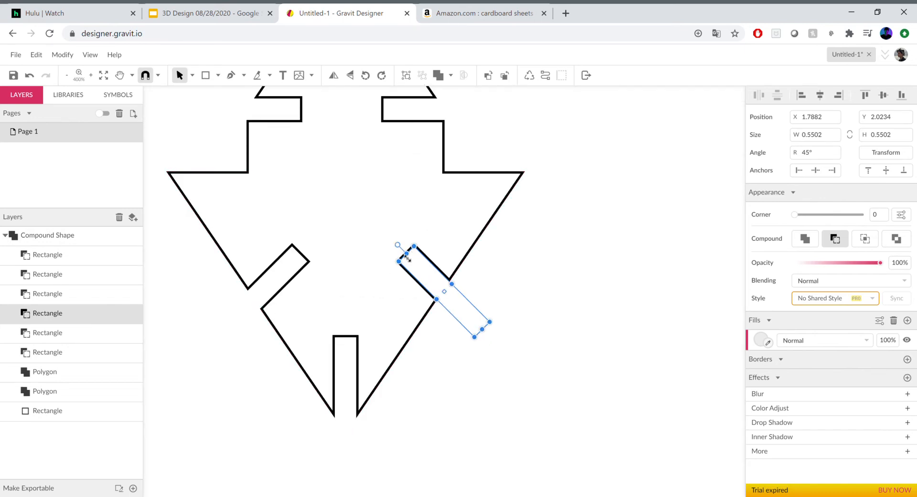
drag(408, 252, 403, 249)
click(535, 271)
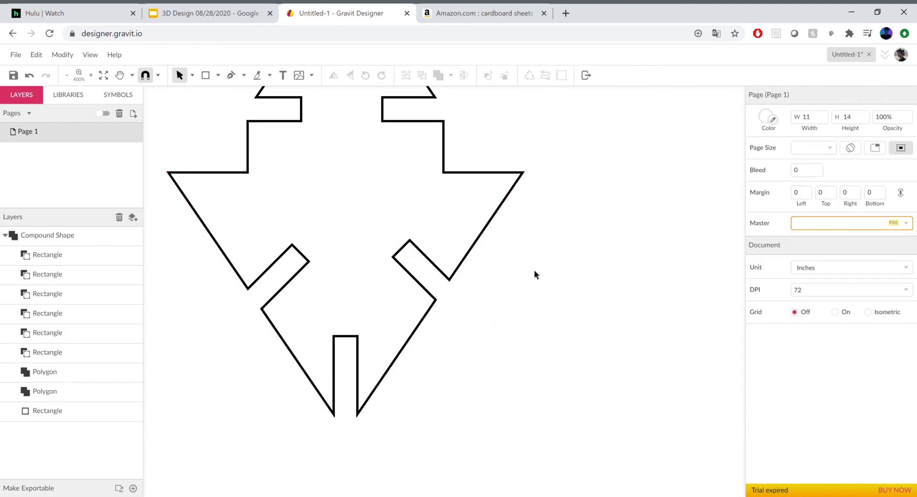
- Duplicate the slotted compound shape and place the copy directly beside the original so their side tips touch
key(ctrl+1)
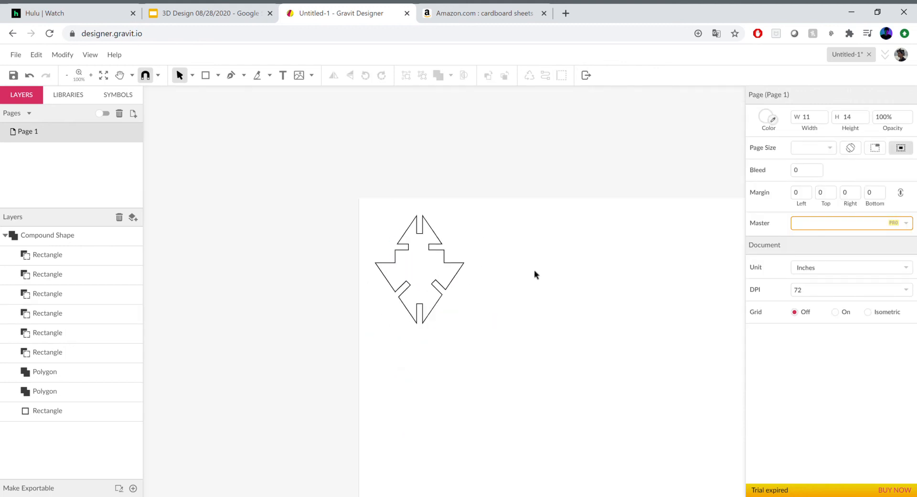
scroll(534, 269, down, 5)
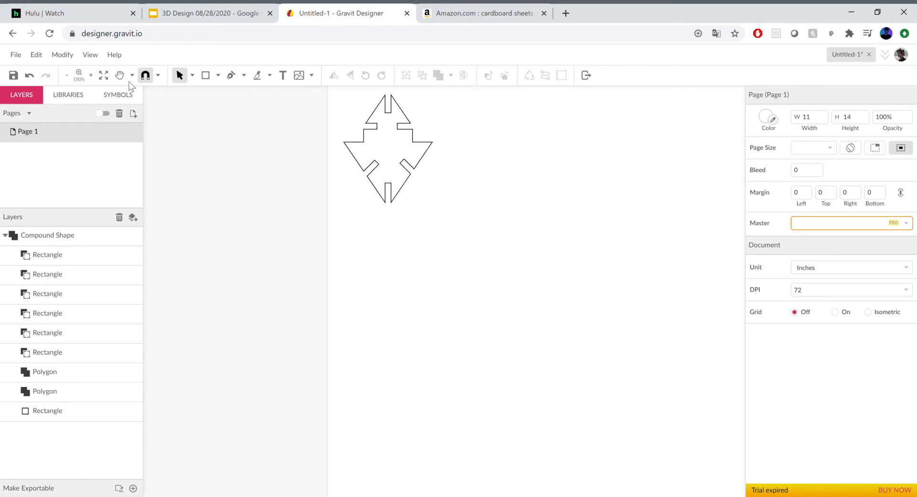
click(103, 75)
click(386, 217)
scroll(386, 216, down, 2)
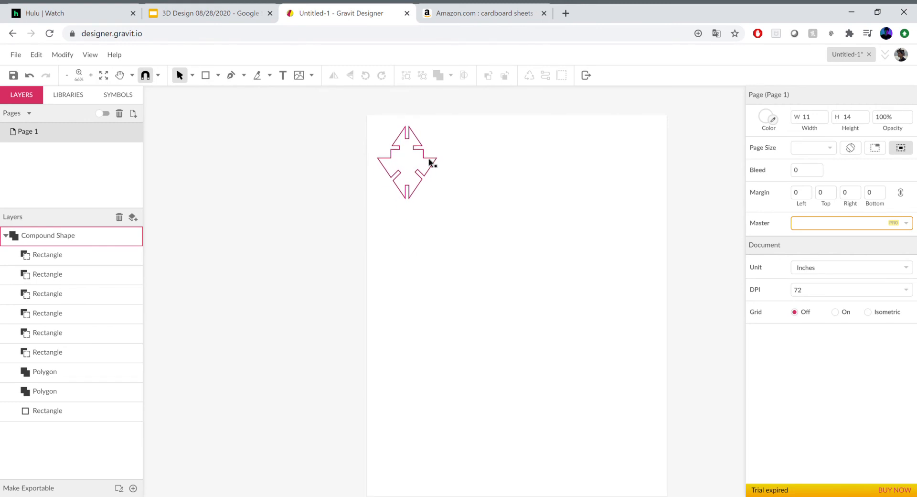
click(431, 162)
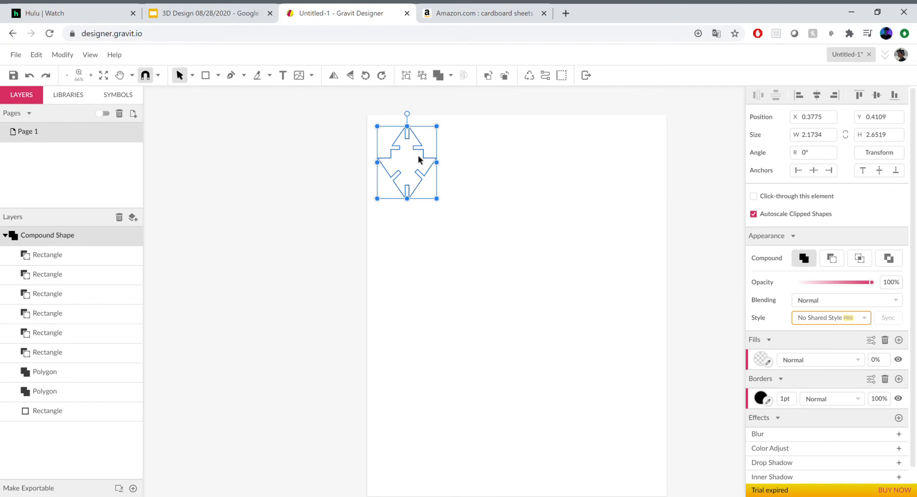
key(ctrl+d)
drag(429, 159, 482, 159)
click(549, 170)
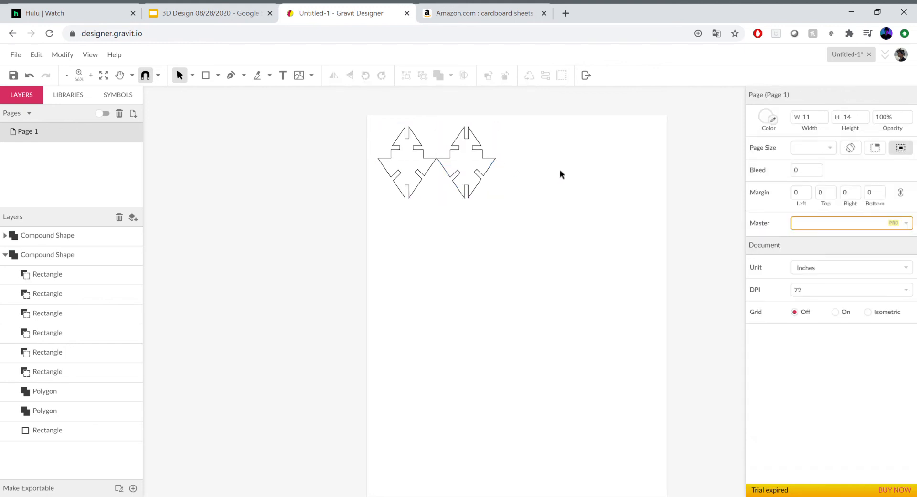
- Duplicate the first slotted shape again and place the copy third in the row, at about X 4.72 in
click(440, 159)
key(ctrl+d)
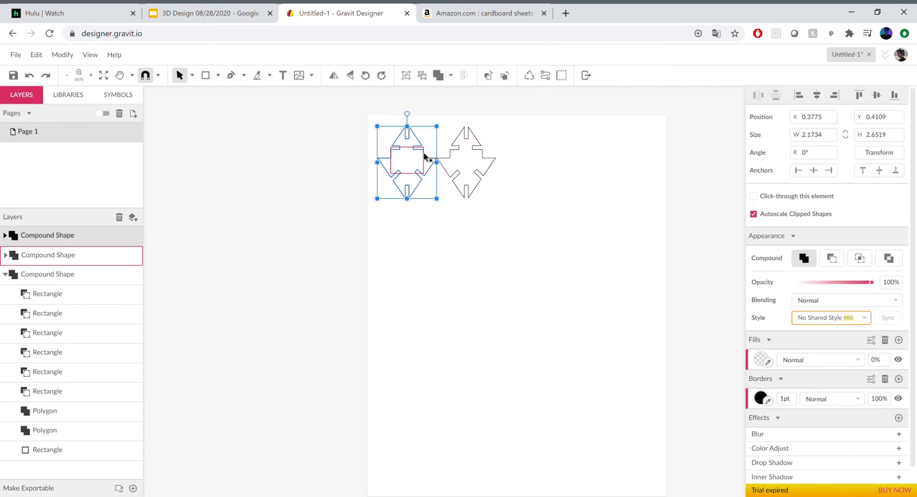
drag(517, 163, 546, 162)
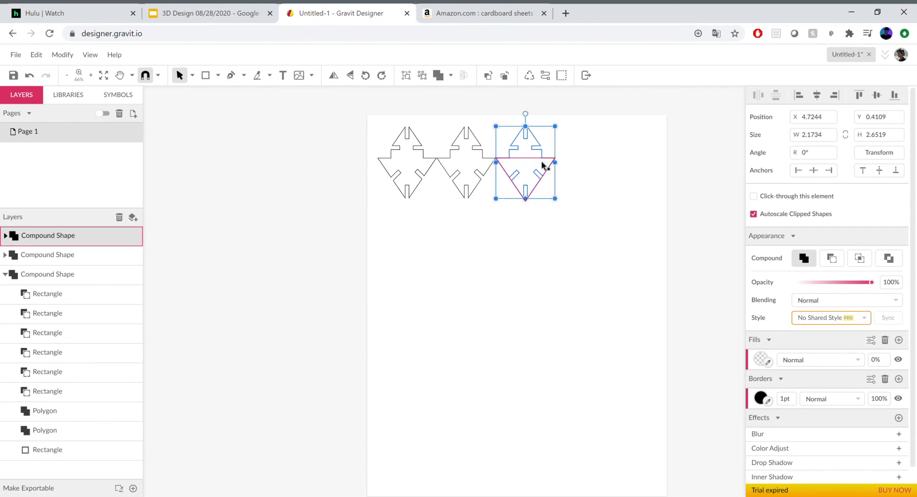
click(604, 184)
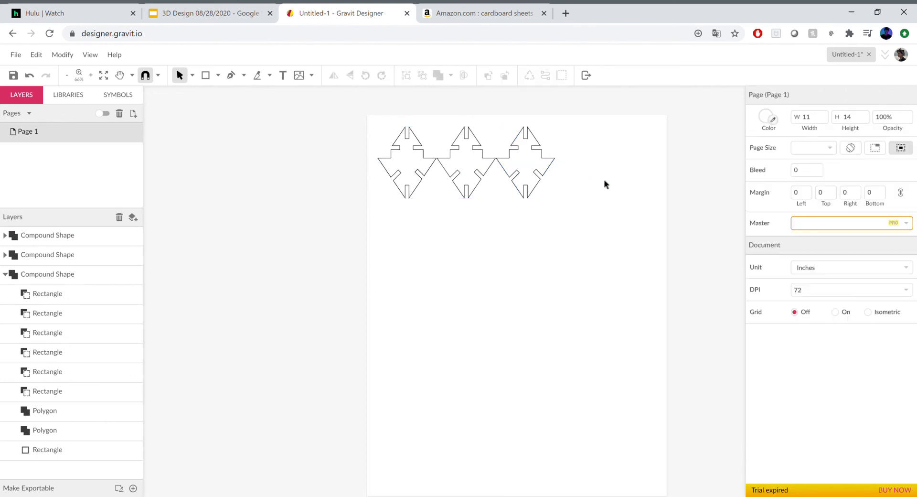
- Add a fourth copy of the slotted shape at the row's right end, at about X 6.90 in
key(ctrl+z)
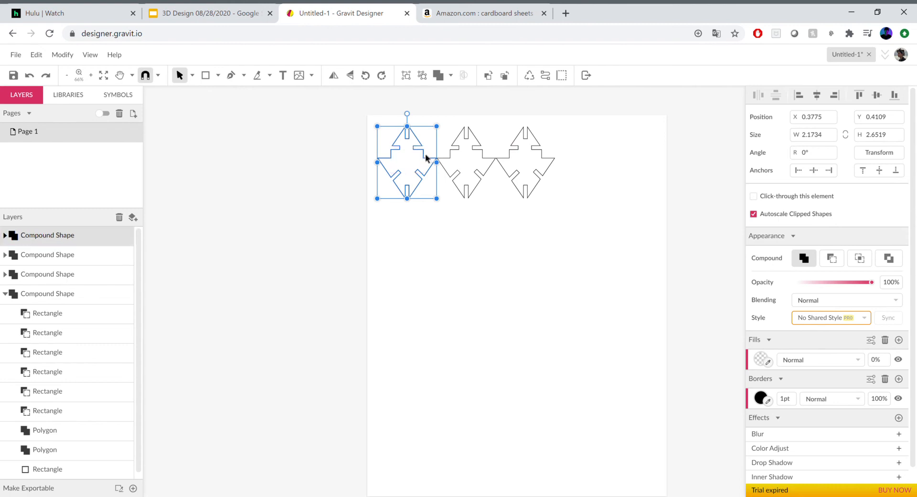
key(ctrl+shift+z)
drag(425, 162, 603, 163)
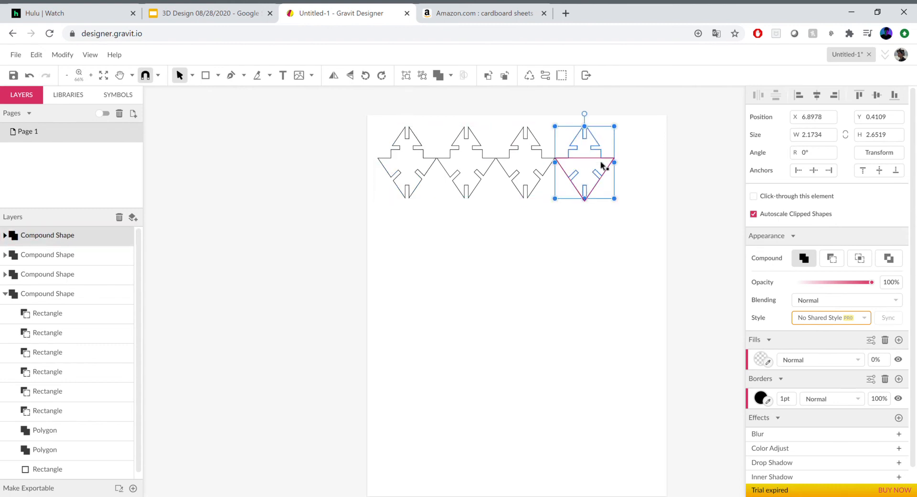
click(630, 165)
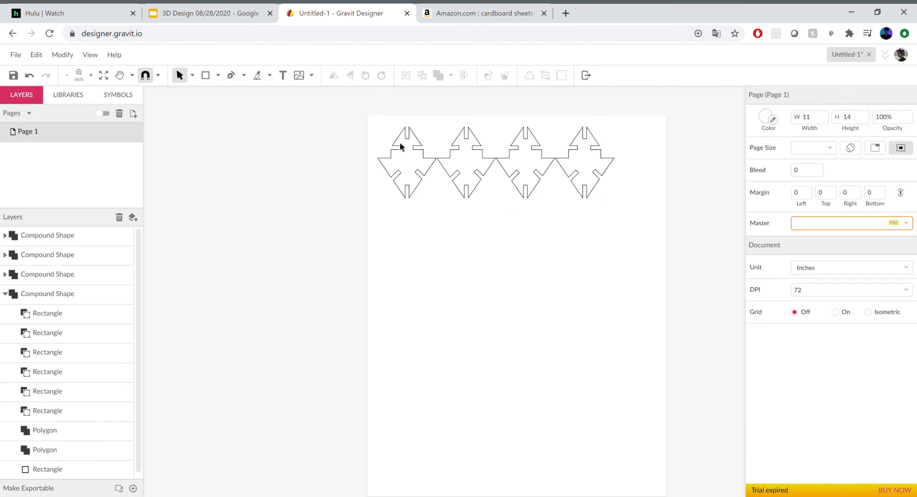
- Select all four slotted shapes and move the row left to the page's left edge, at about X -0.03 in
drag(377, 129, 379, 130)
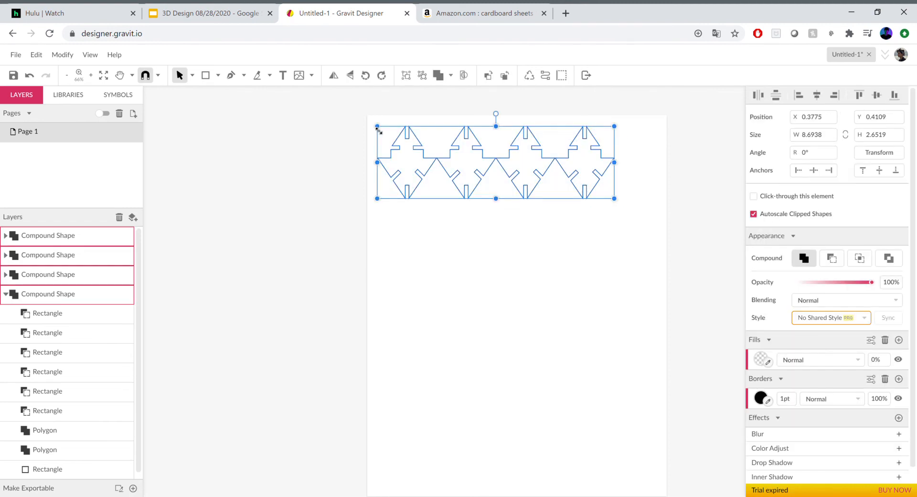
drag(482, 154, 480, 155)
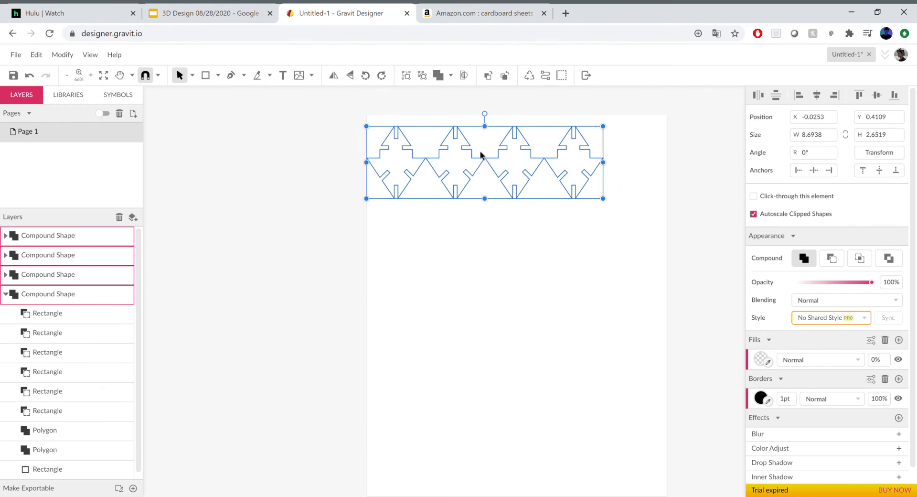
- Shift the row of four slotted shapes right to about X 0.21 in on the page
key(Right)
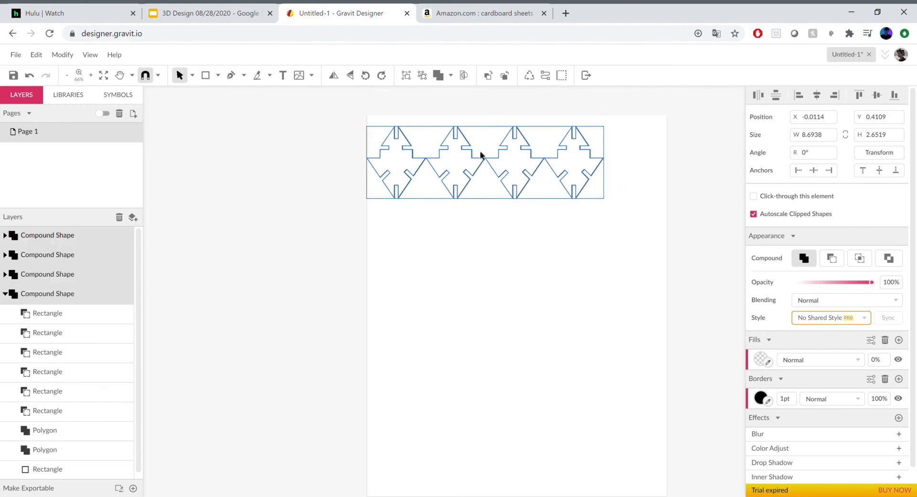
key(Right)
key(Right)
key(Right)
key(Right)
key(Right)
key(Right)
key(Right)
key(Right)
key(Right)
key(Right)
key(Right)
key(Right)
key(Right)
key(Right)
key(Right)
key(Right)
key(Right)
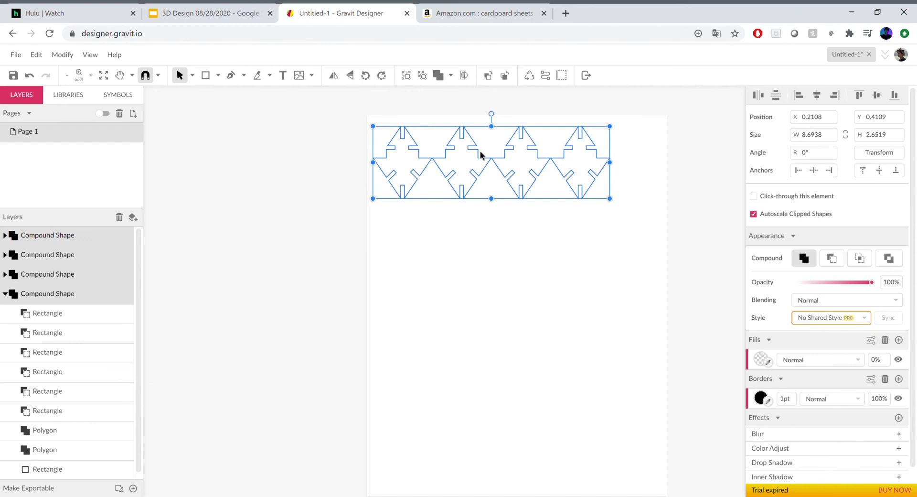
click(632, 224)
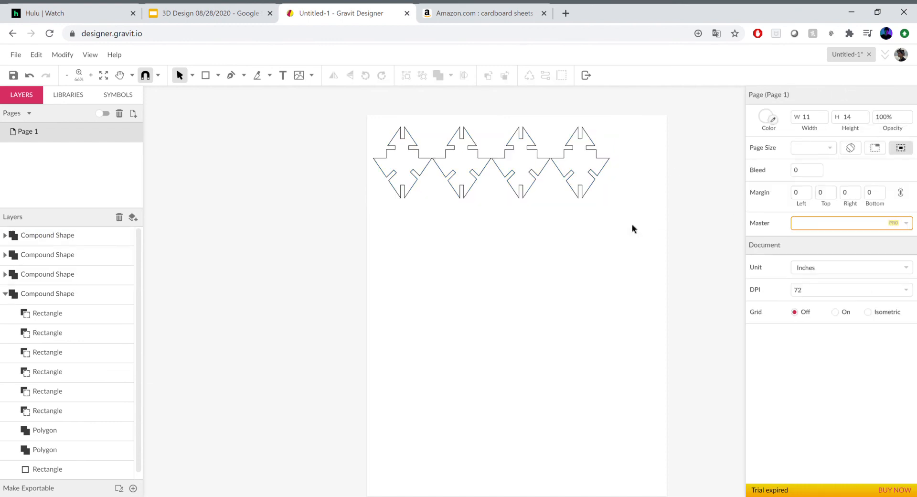
- Paste a fifth slotted shape and place it at the row's right end, touching the fourth shape's side tip
key(ctrl+v)
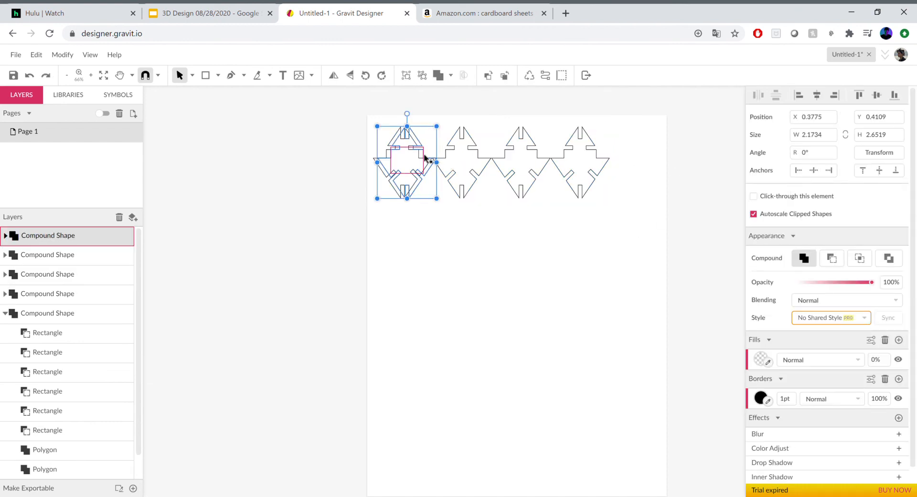
drag(429, 158, 656, 166)
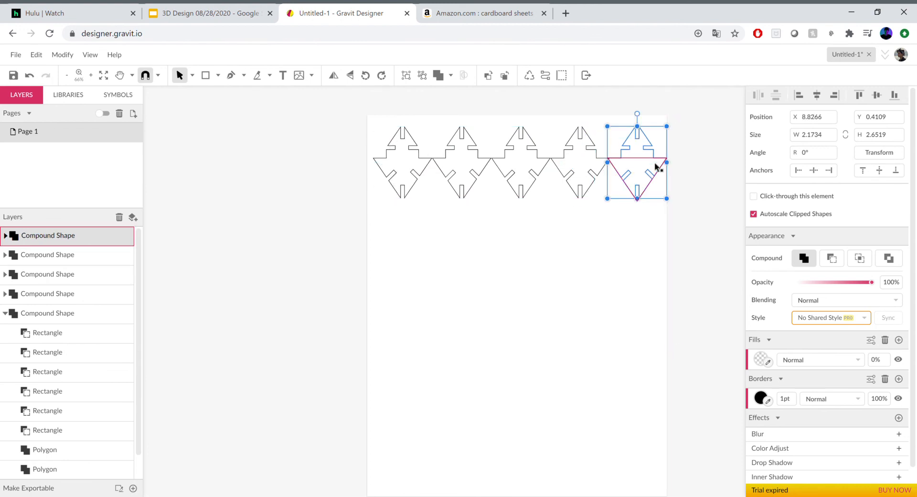
click(573, 230)
- Select all five slotted shapes and move the row left within the page width, to about X 0.09 in
drag(351, 115, 677, 222)
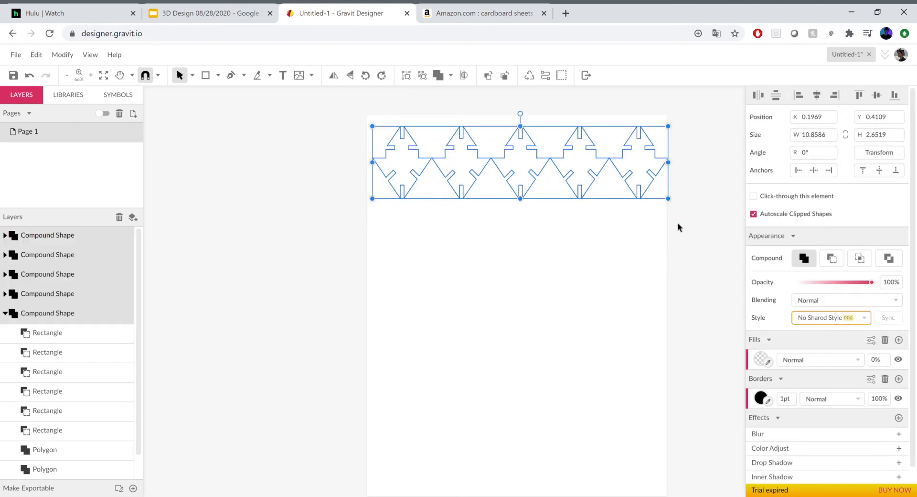
key(shift+Left)
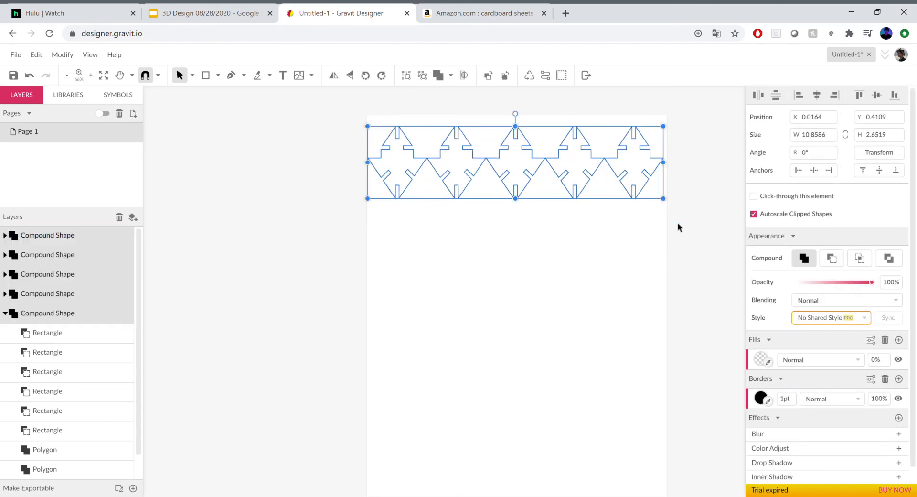
key(Right)
key(Right)
key(Right)
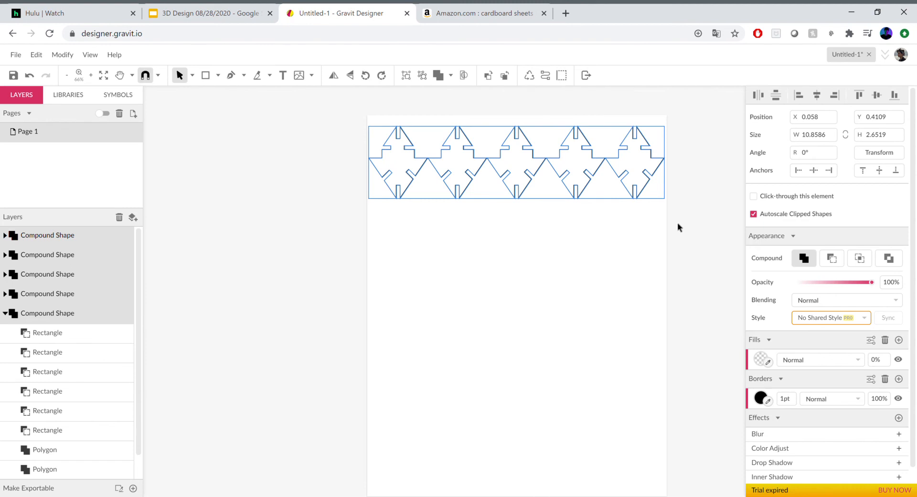
click(678, 224)
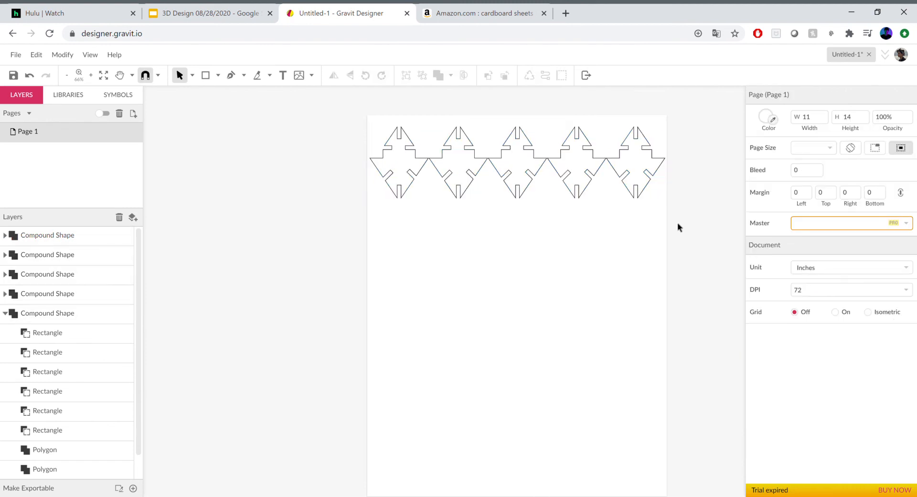
- Duplicate the row of five shapes and place the copy directly beneath the first row, at about Y 3.06 in
drag(391, 145, 381, 139)
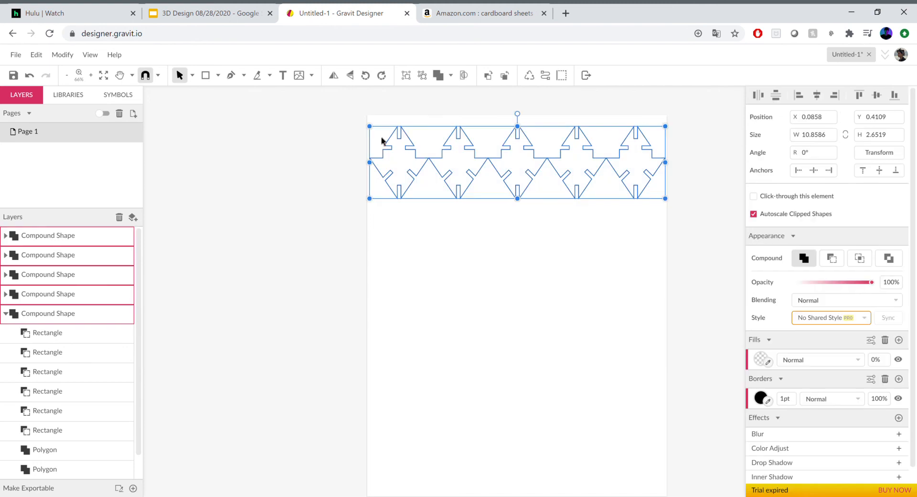
key(ctrl+d)
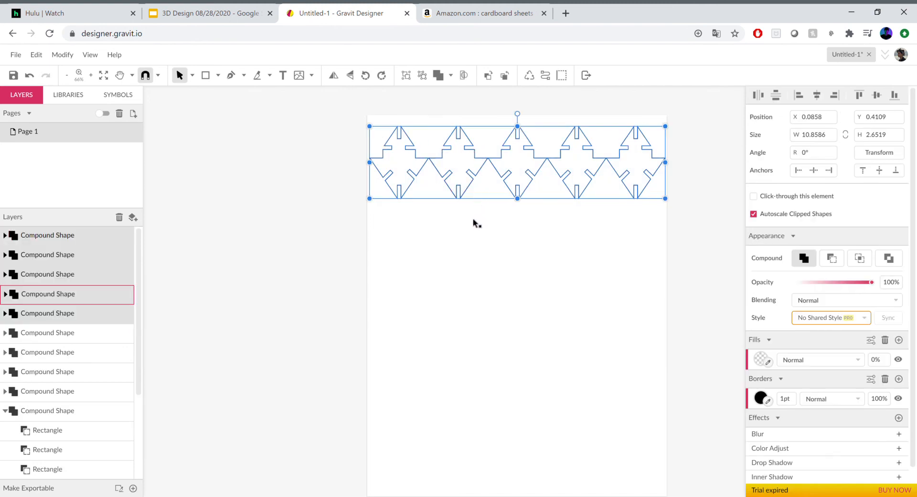
drag(468, 236, 473, 227)
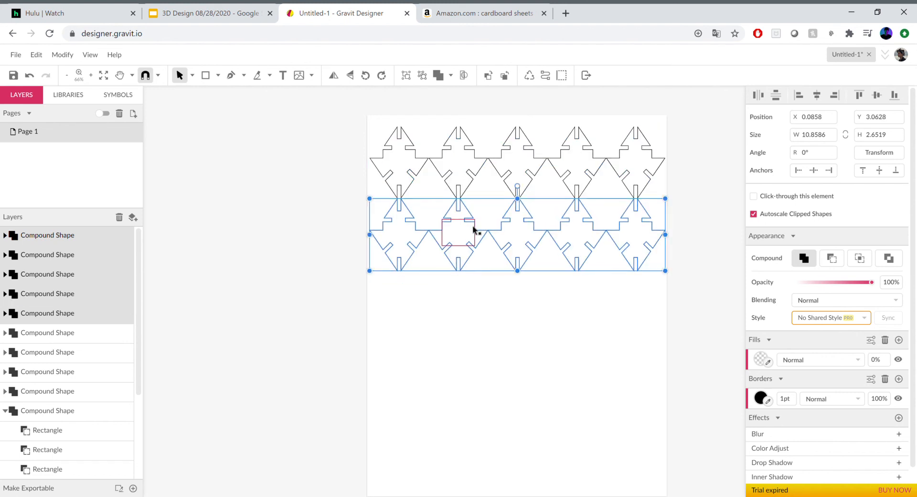
click(689, 247)
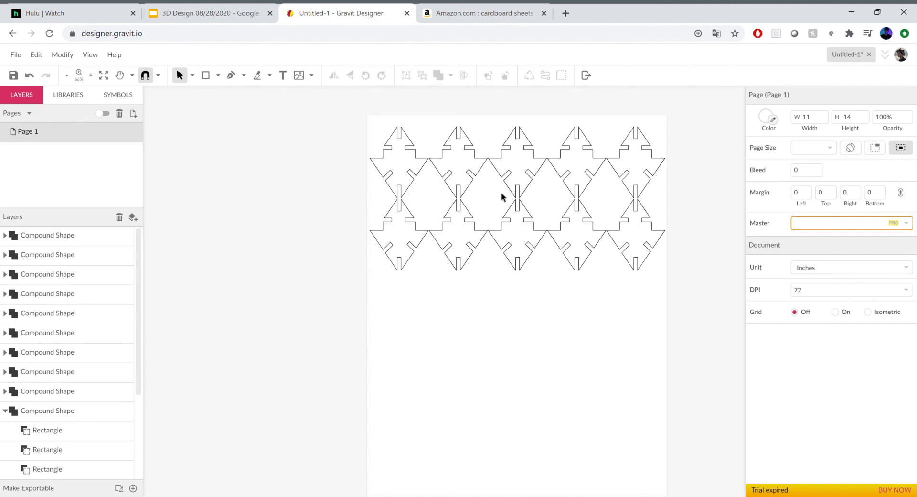
- Duplicate the first shape's right diagonal slot rectangle and move the copy to about X 2.07 in, Y 5.26 in
scroll(500, 192, up, 3)
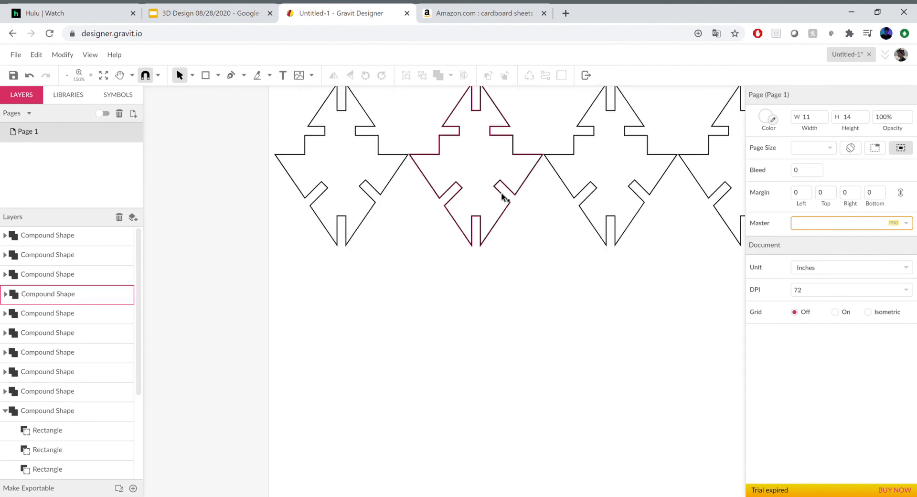
scroll(503, 196, up, 3)
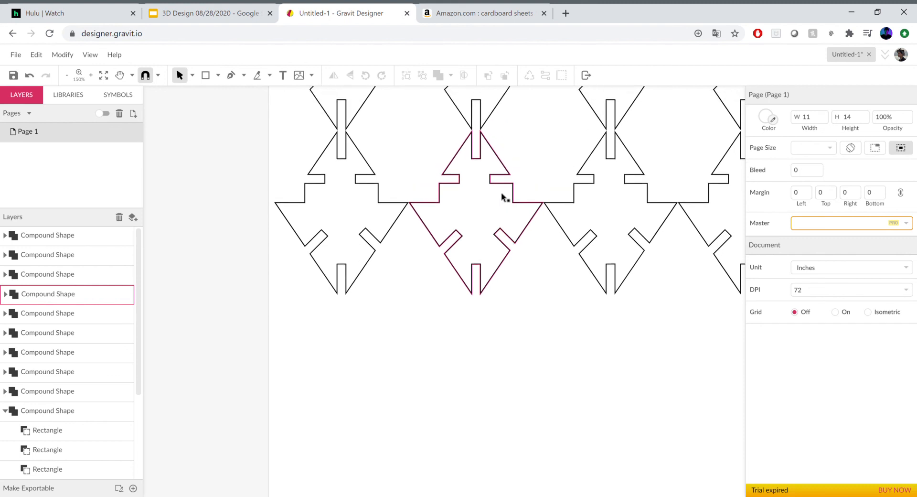
scroll(501, 192, up, 1)
scroll(501, 192, left, 2)
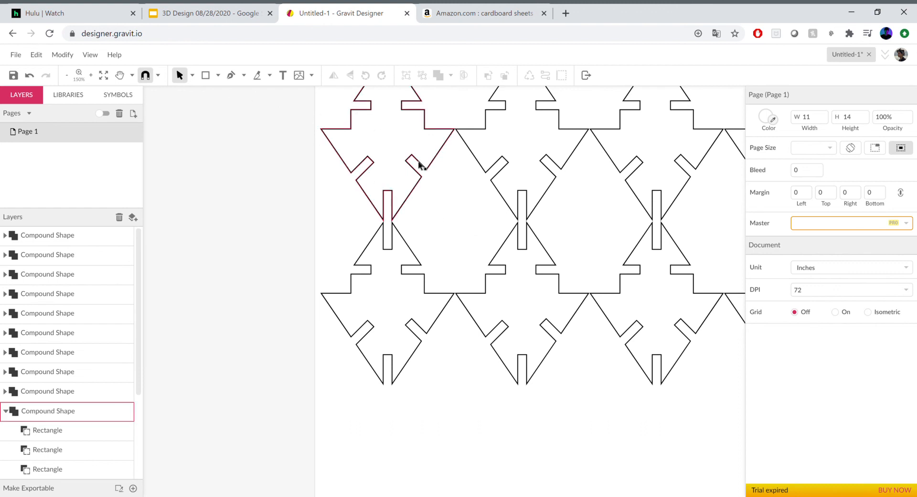
click(205, 76)
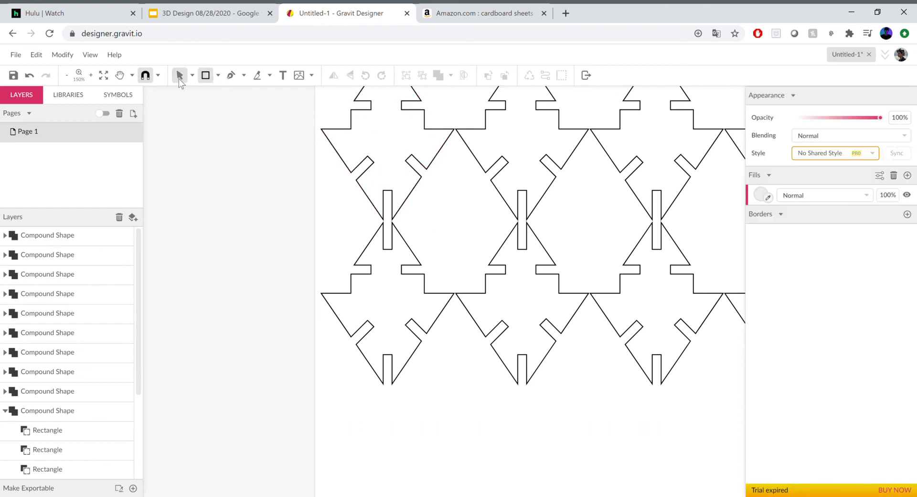
click(180, 76)
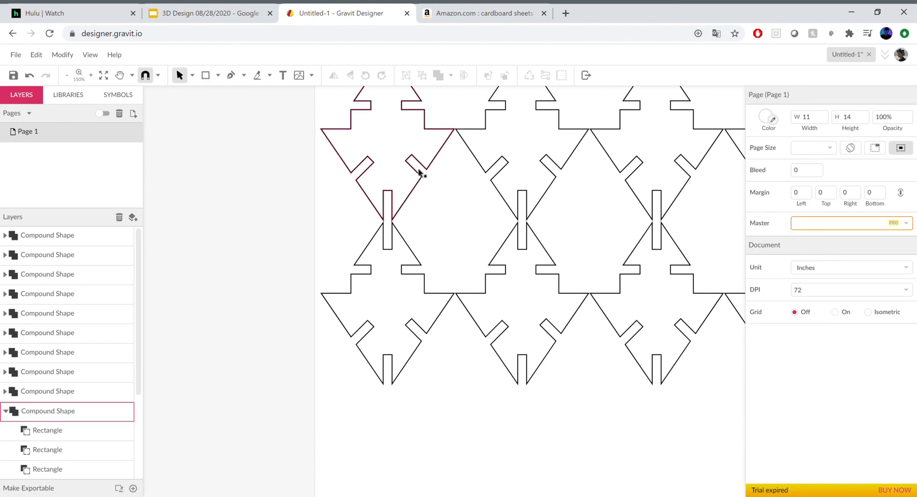
click(418, 171)
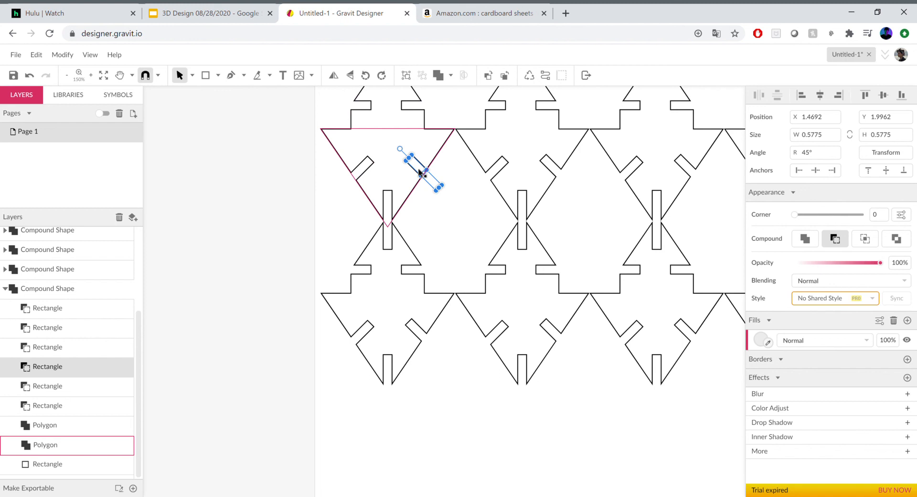
key(ctrl+d)
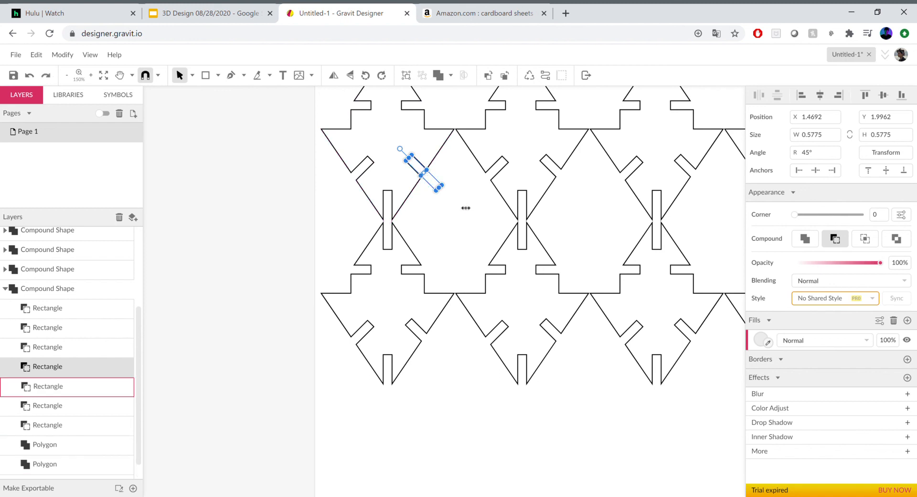
key(Escape)
click(437, 182)
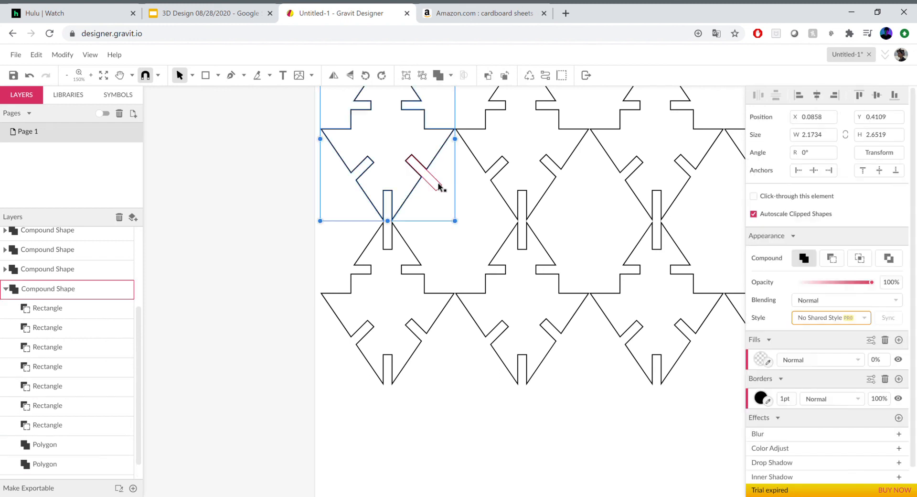
click(432, 183)
drag(431, 183, 471, 387)
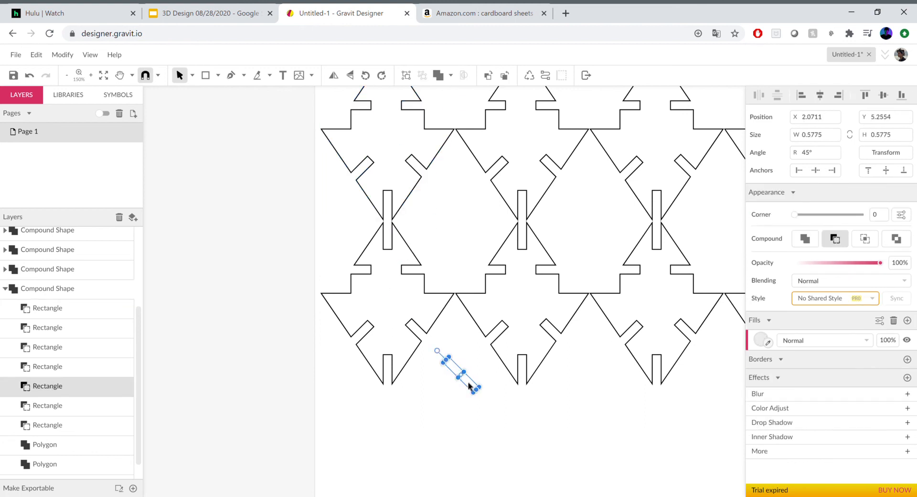
- Take the copied slot rectangle out of the compound shape and place it over the original diagonal slot, at about X 1.47 in, Y 2.00 in
drag(71, 364, 493, 409)
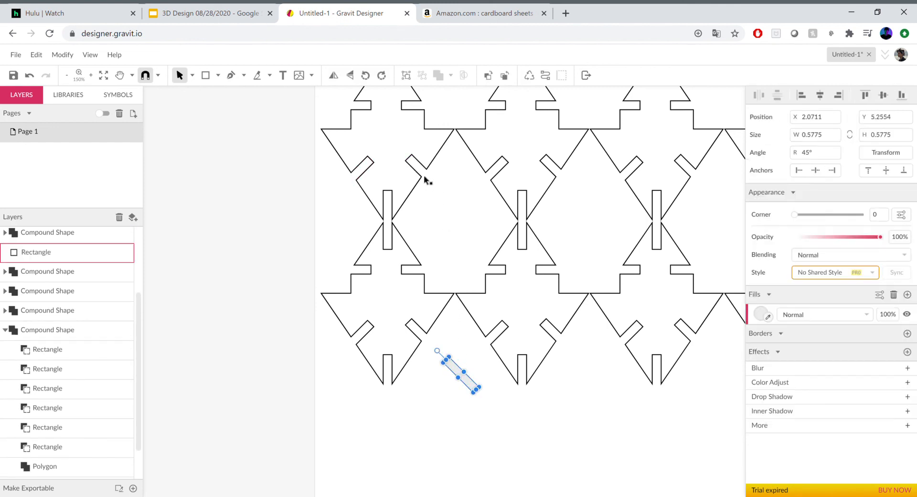
drag(422, 172, 421, 173)
click(449, 186)
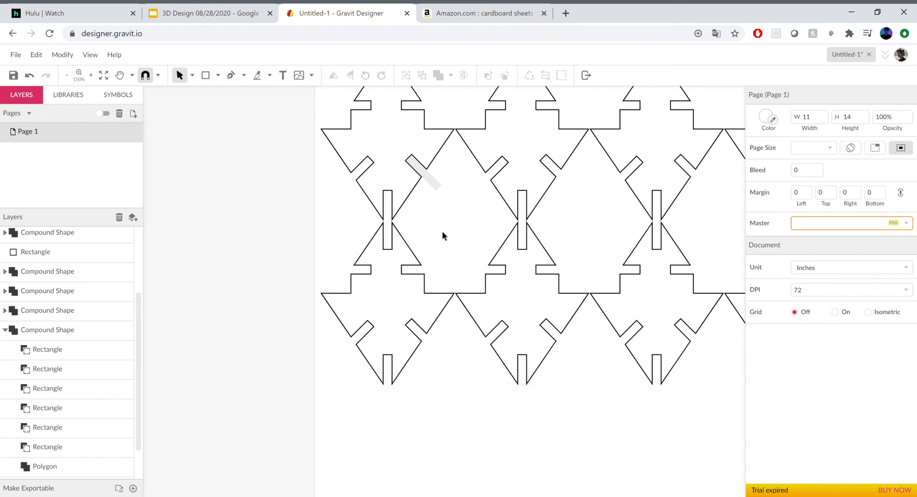
- Delete the loose grey rectangle lying over the first shape's diagonal slot
click(435, 185)
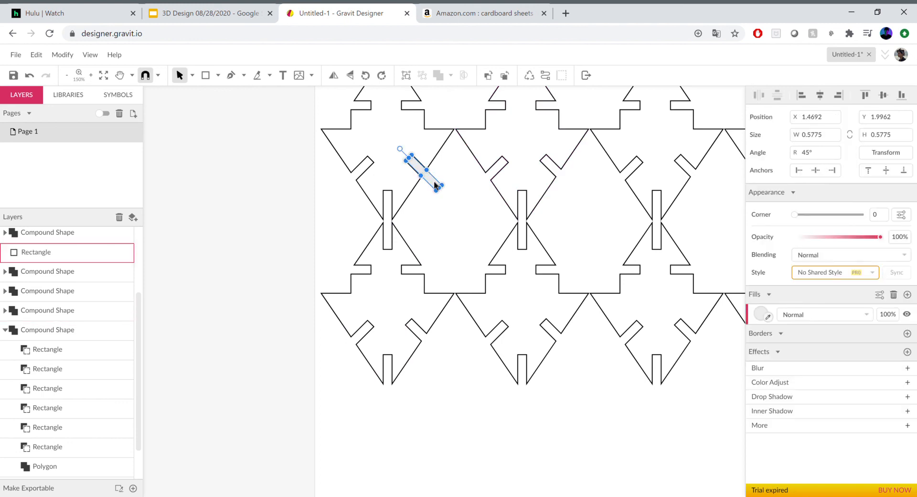
key(Delete)
key(ctrl+minus)
key(ctrl+minus)
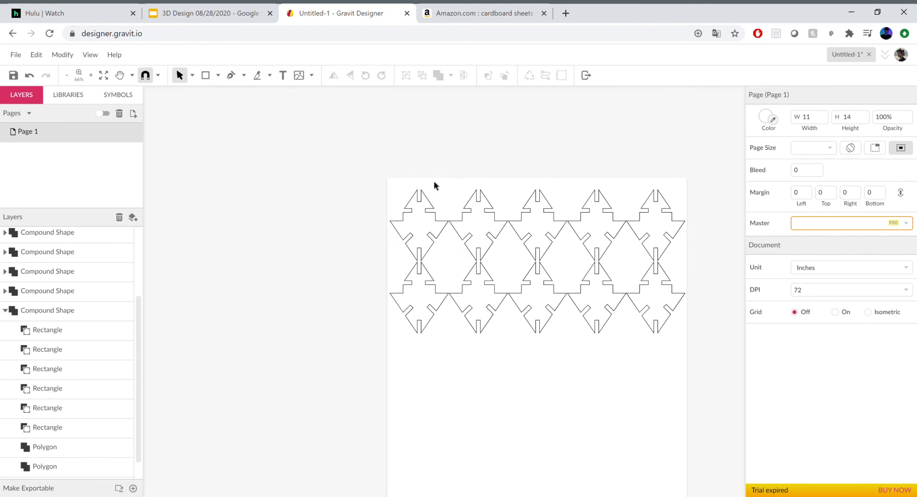
- Duplicate both rows of slotted shapes together and place the copies directly beneath the second row
drag(382, 178, 681, 344)
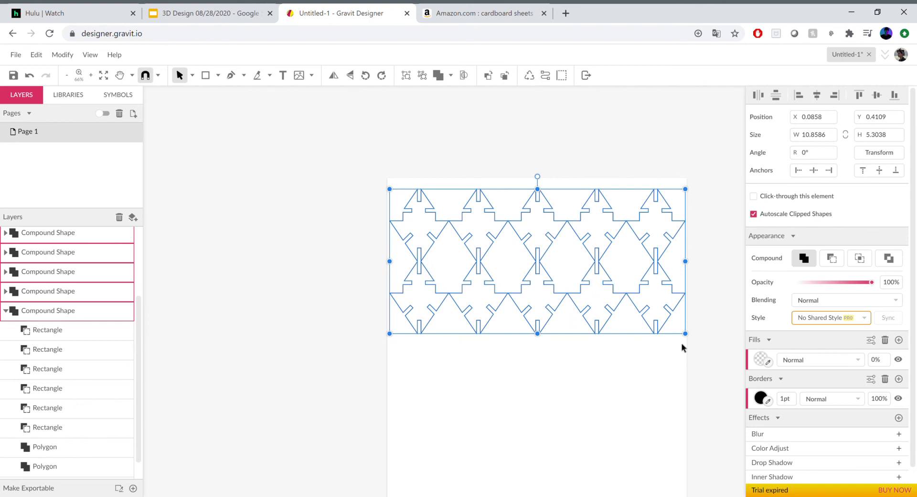
key(ctrl+z)
key(ctrl+z)
scroll(681, 343, down, 1)
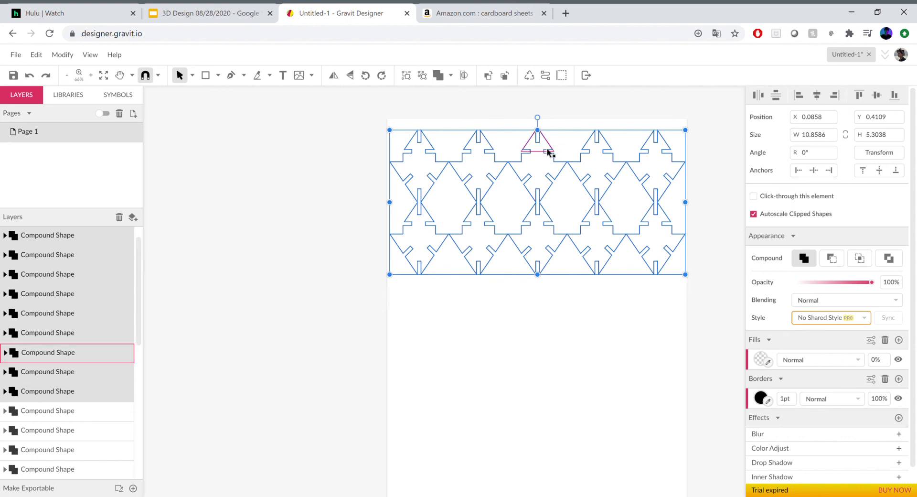
key(ctrl+d)
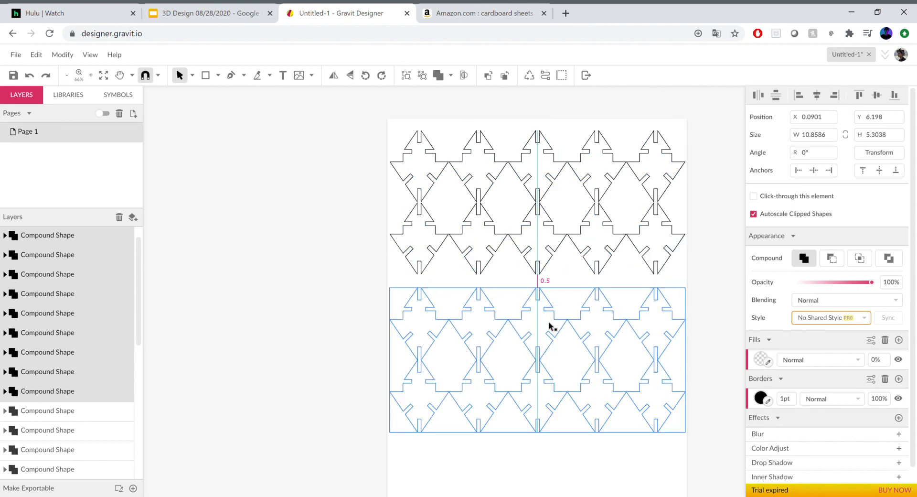
drag(549, 308, 548, 297)
click(709, 315)
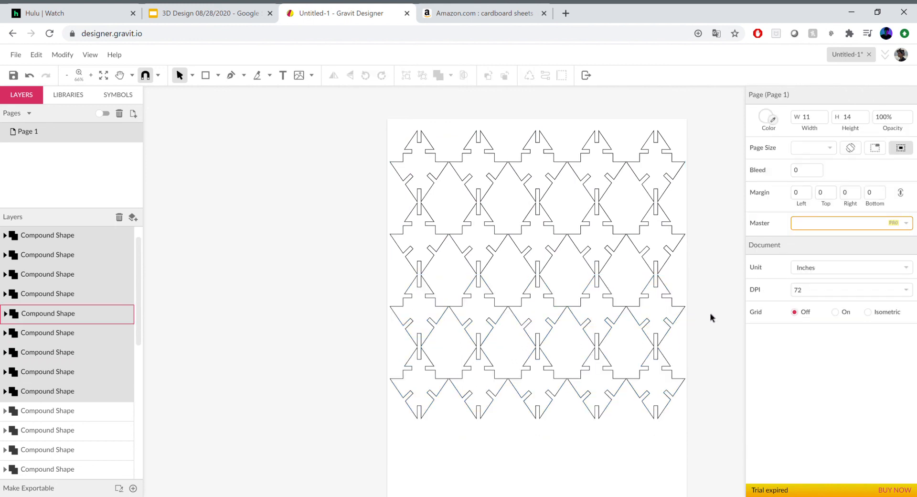
- Check the layout down to the page's lower edge and look at the available export formats
scroll(710, 314, down, 2)
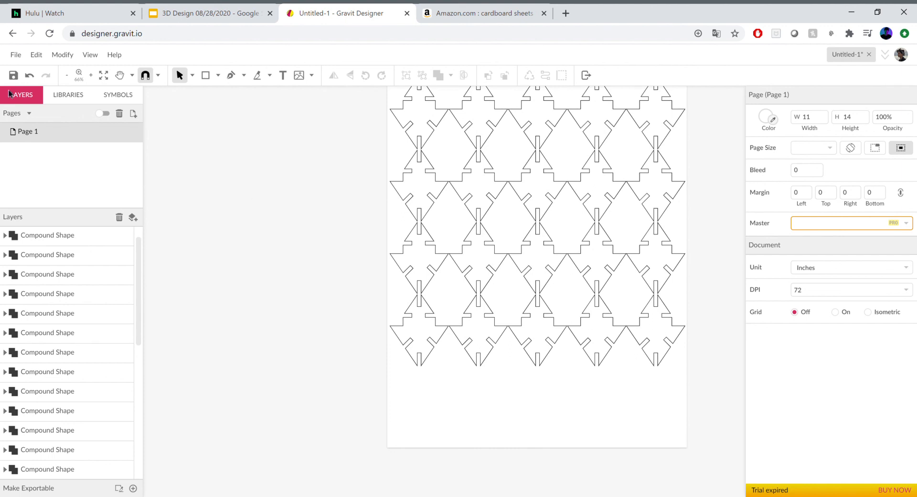
scroll(357, 240, down, 1)
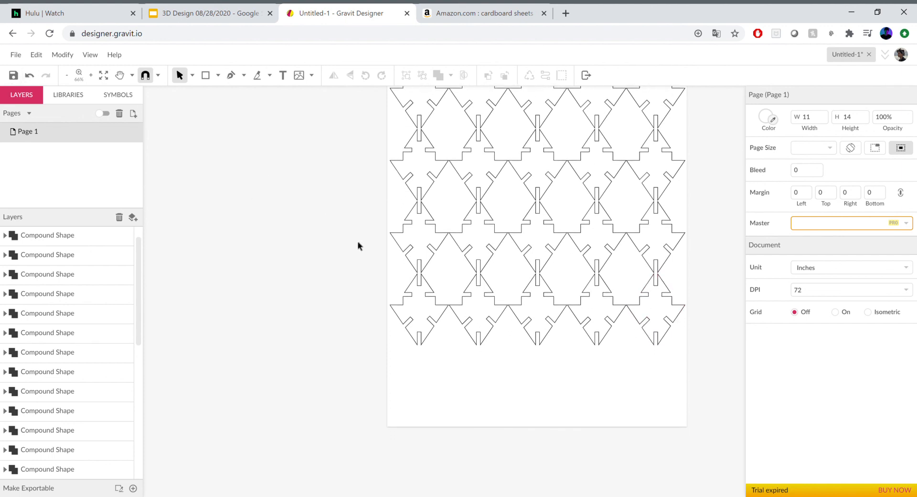
scroll(357, 243, up, 2)
click(16, 54)
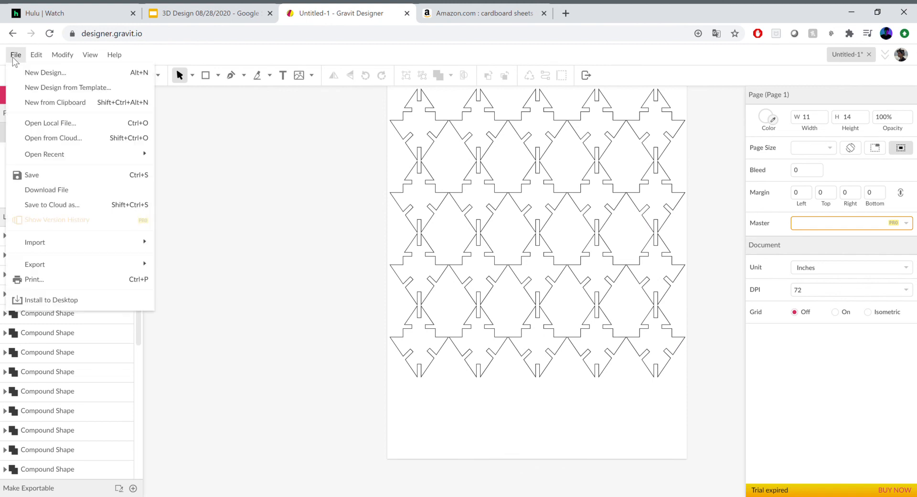
mouse_move(105, 267)
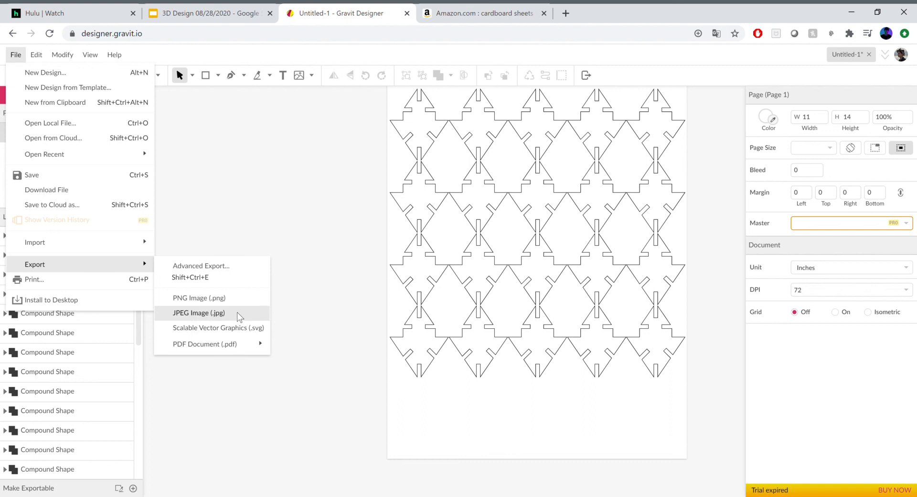
click(374, 311)
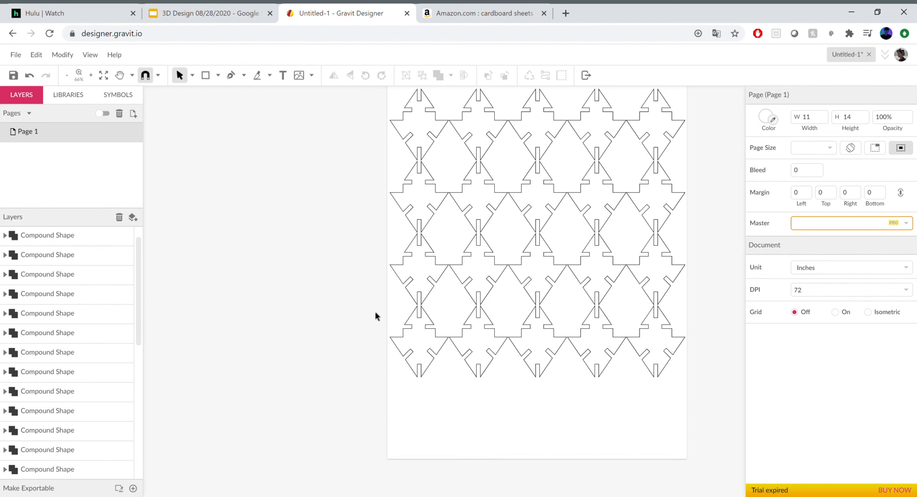
scroll(699, 222, down, 1)
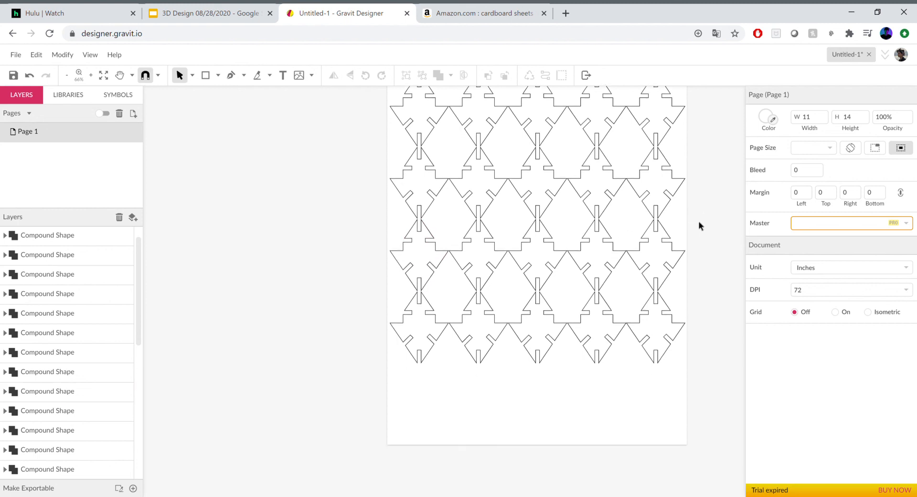
scroll(699, 222, up, 2)
scroll(698, 224, up, 2)
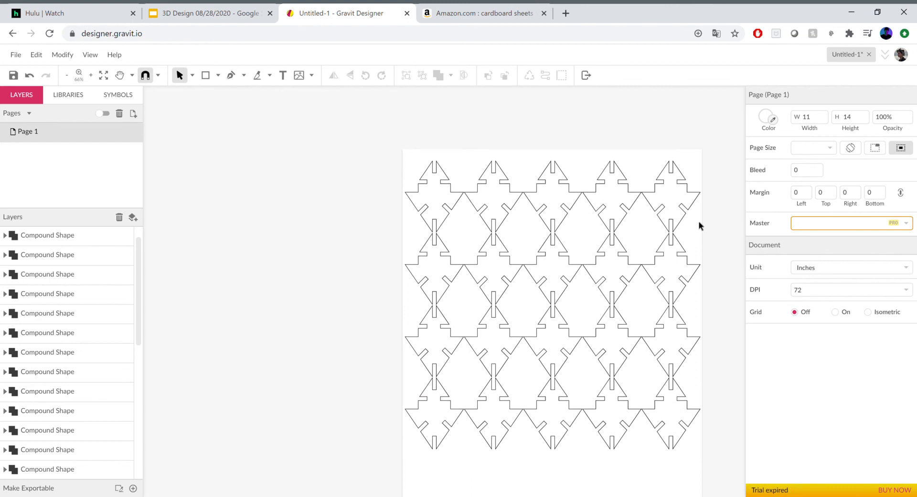
scroll(698, 224, down, 2)
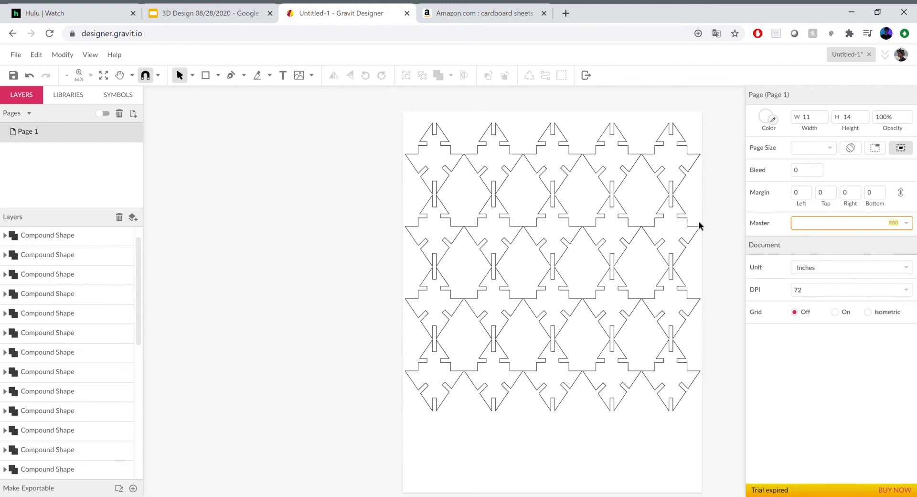